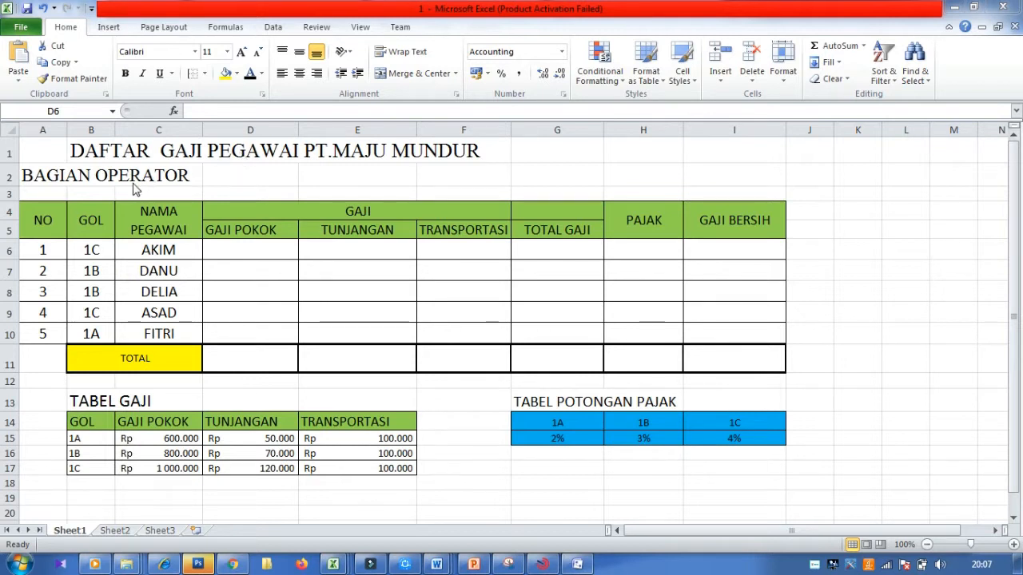
Step: Review the empty payroll columns for the first employee, from GAJI POKOK through GAJI BERSIH
key(shift+Down)
key(shift+Down)
key(shift+Down)
key(shift+Down)
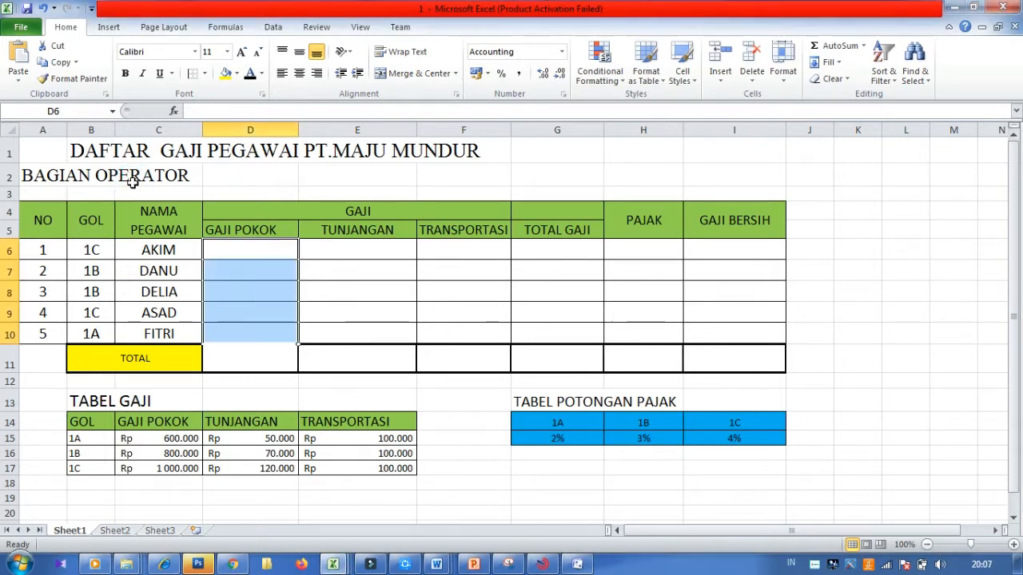
click(236, 252)
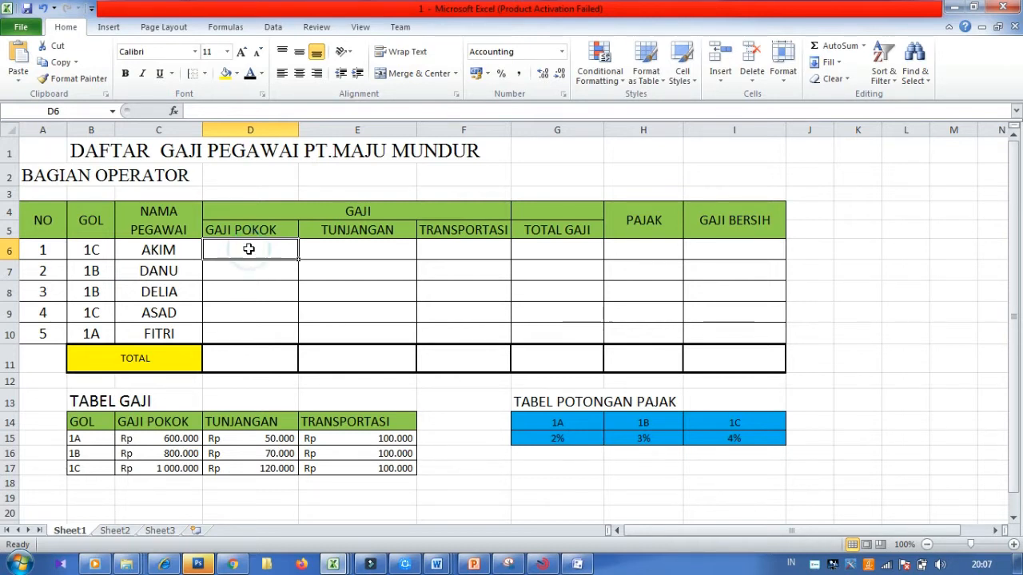
click(338, 252)
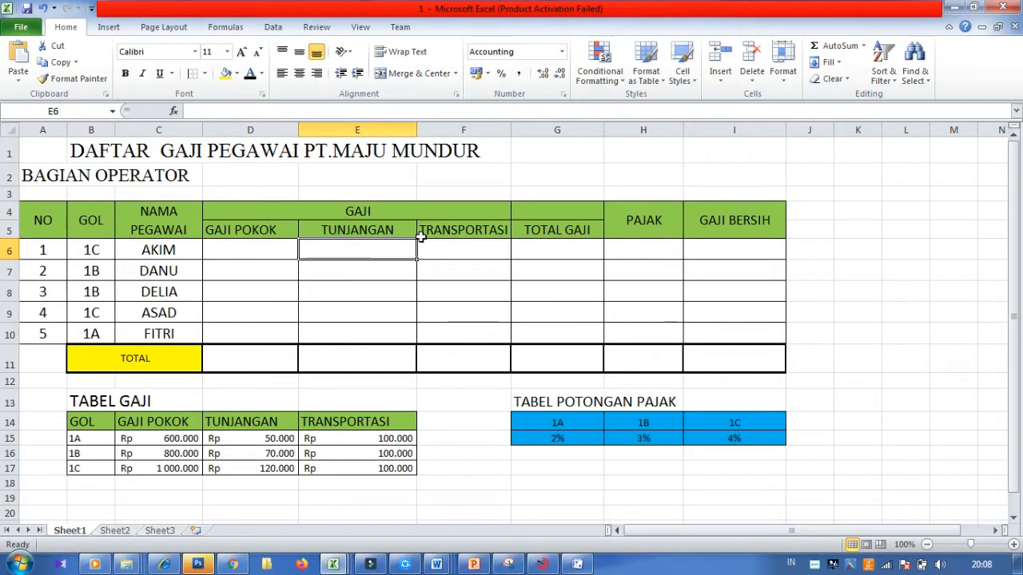
click(491, 250)
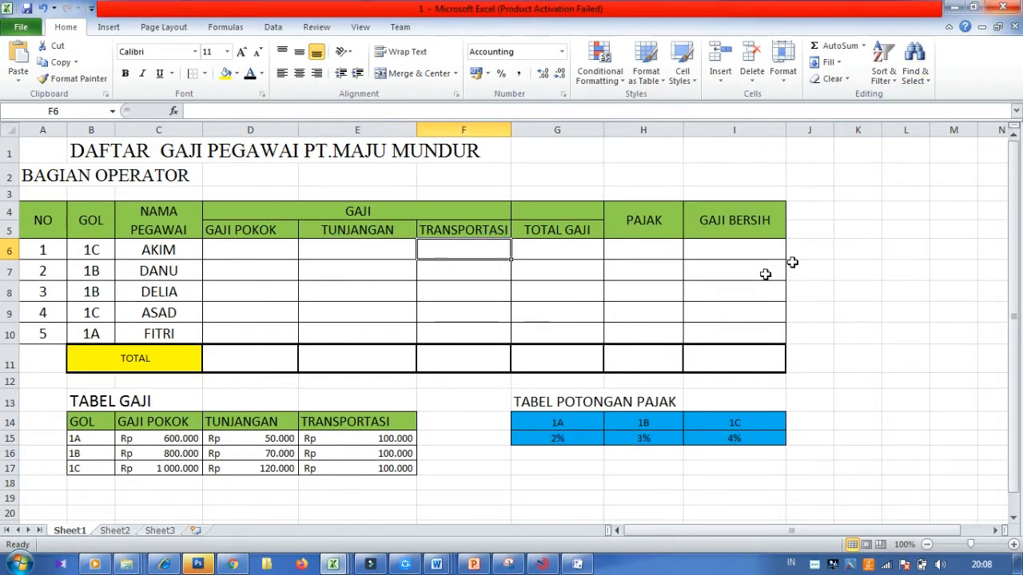
click(582, 249)
click(649, 252)
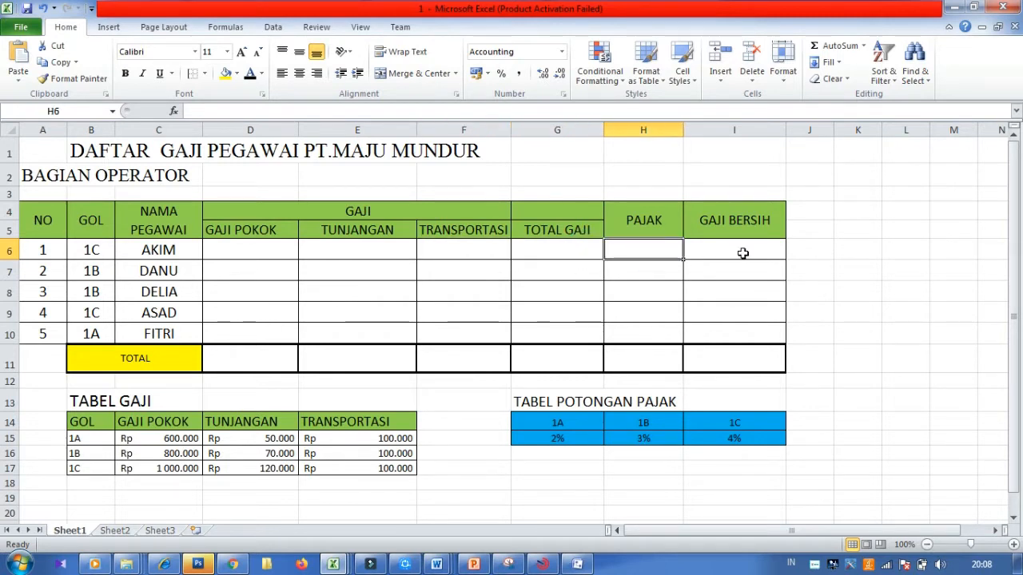
click(742, 253)
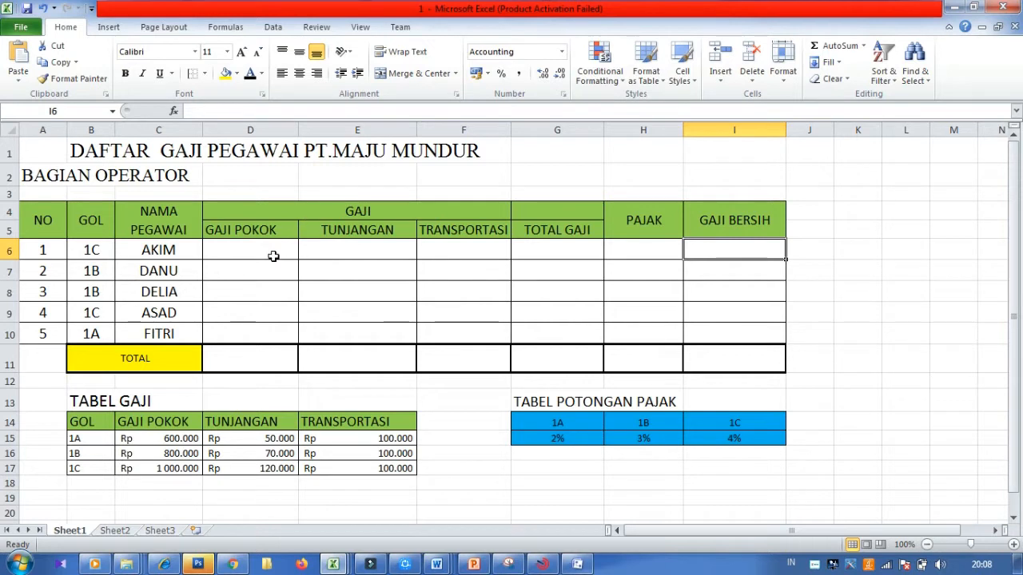
Step: Examine TABEL GAJI as the lookup source for the GAJI POKOK, TUNJANGAN and TRANSPORTASI columns
click(248, 248)
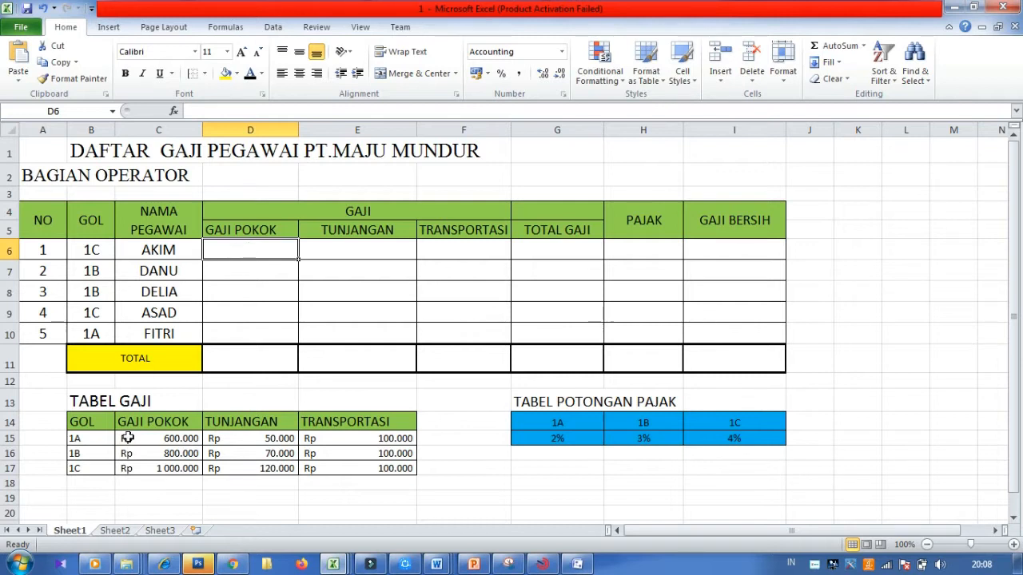
click(128, 403)
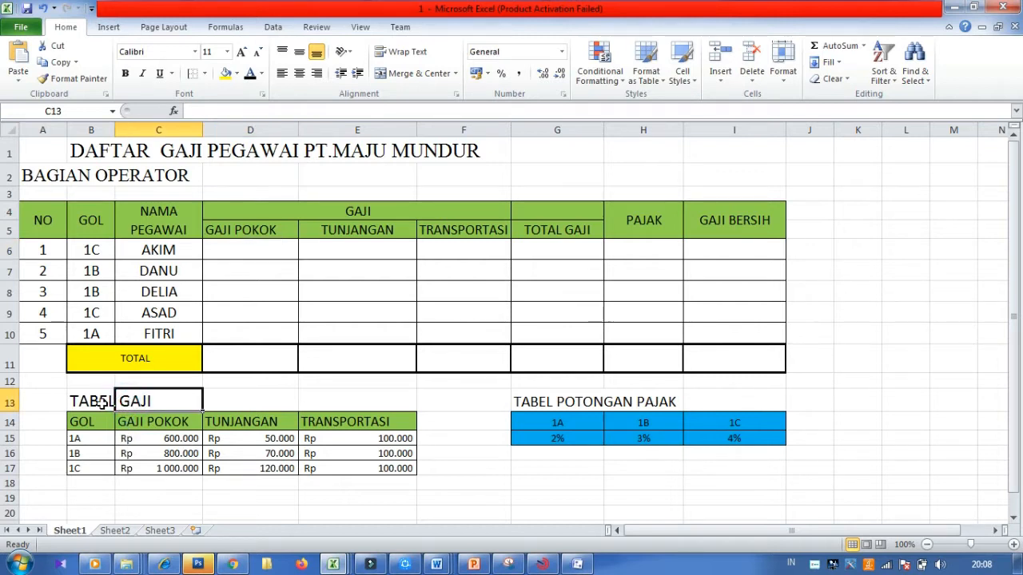
click(92, 399)
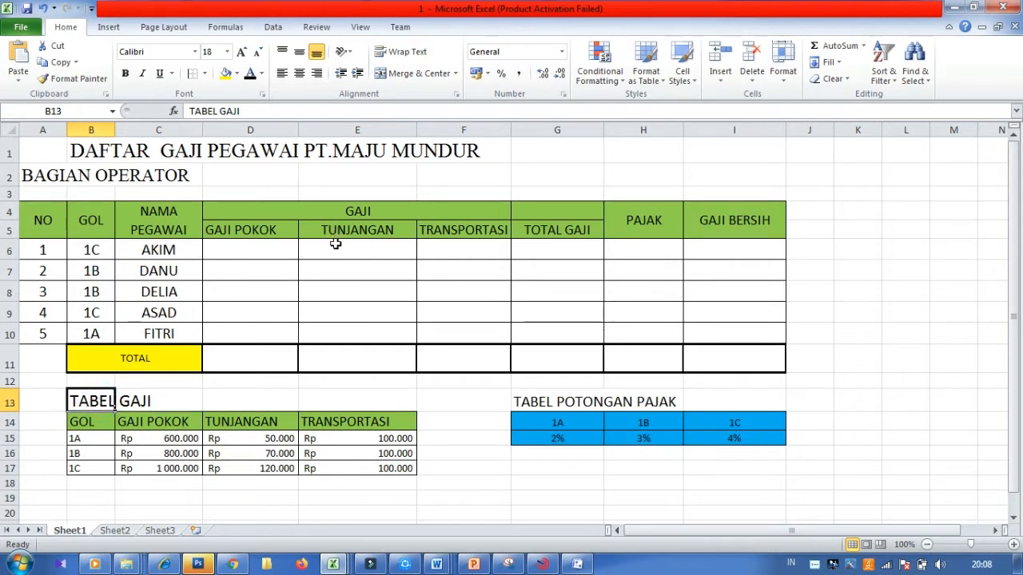
click(334, 248)
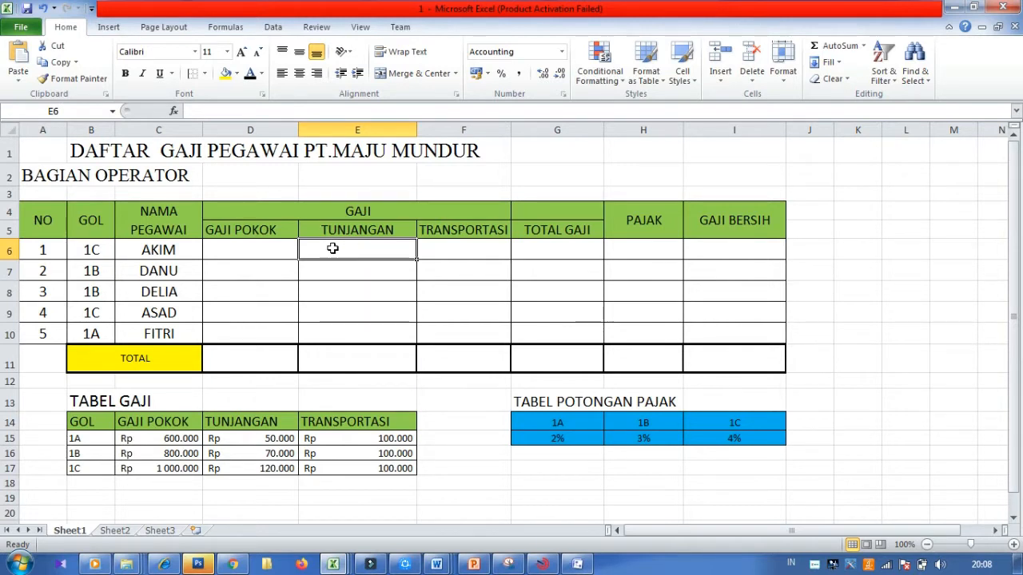
click(132, 401)
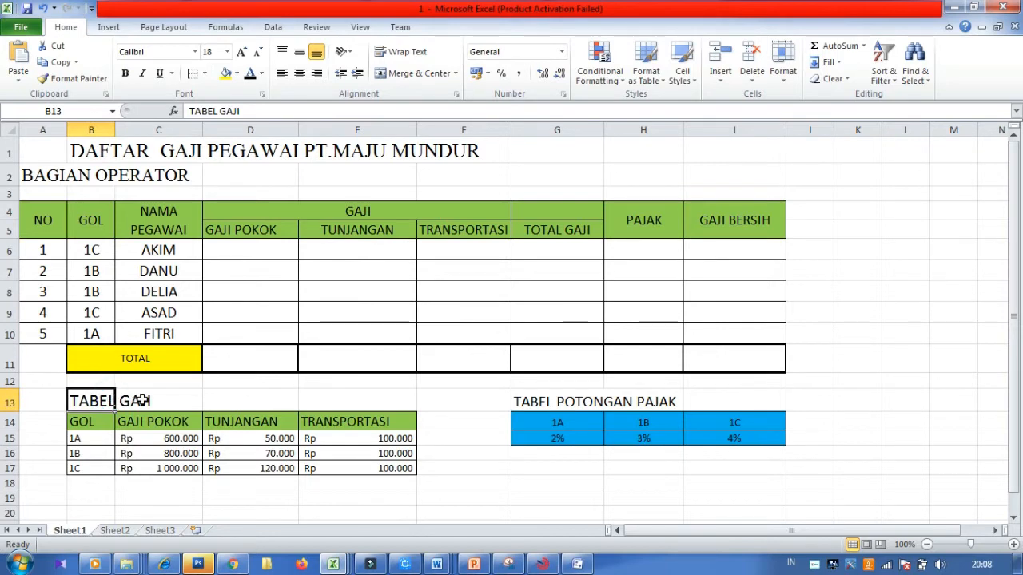
click(141, 400)
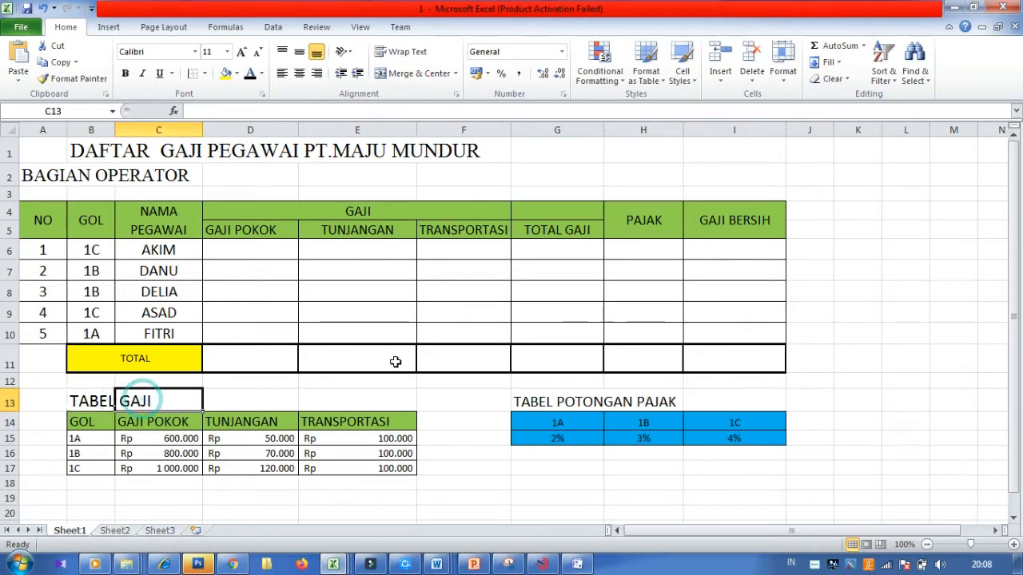
click(477, 248)
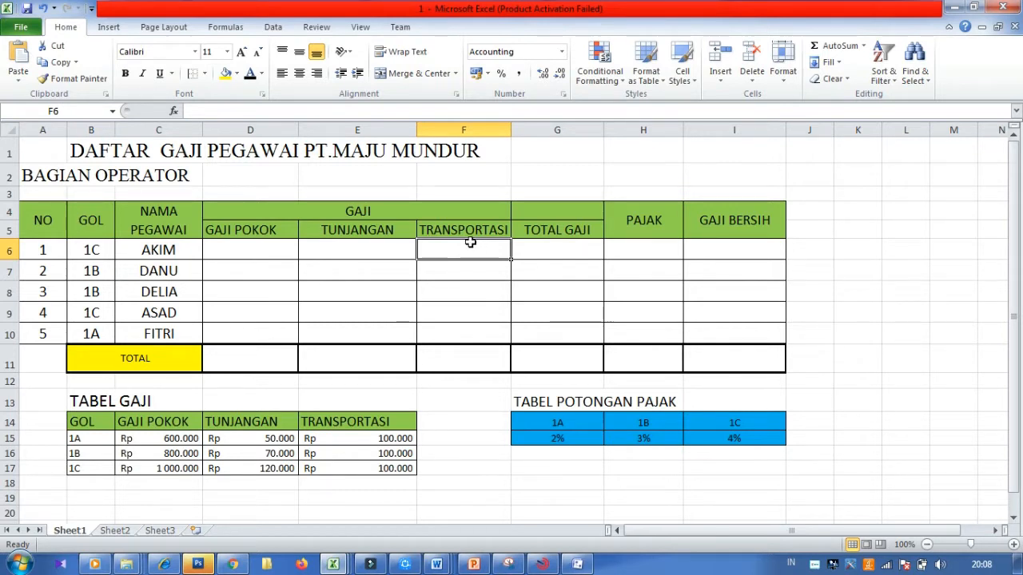
click(101, 402)
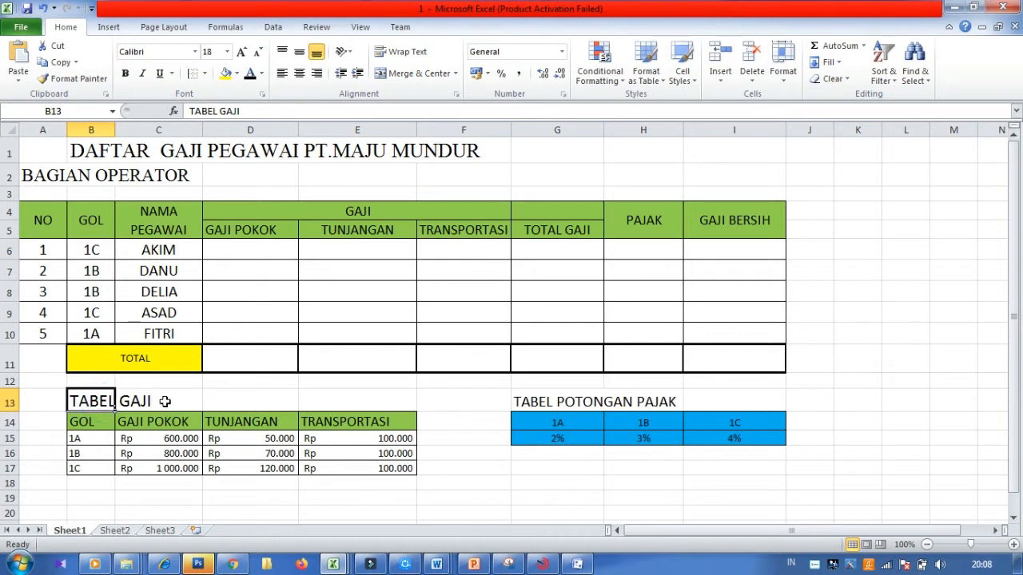
click(151, 400)
Step: Examine which columns feed TOTAL GAJI, PAJAK and GAJI BERSIH, and inspect TABEL POTONGAN PAJAK as the tax source
click(563, 244)
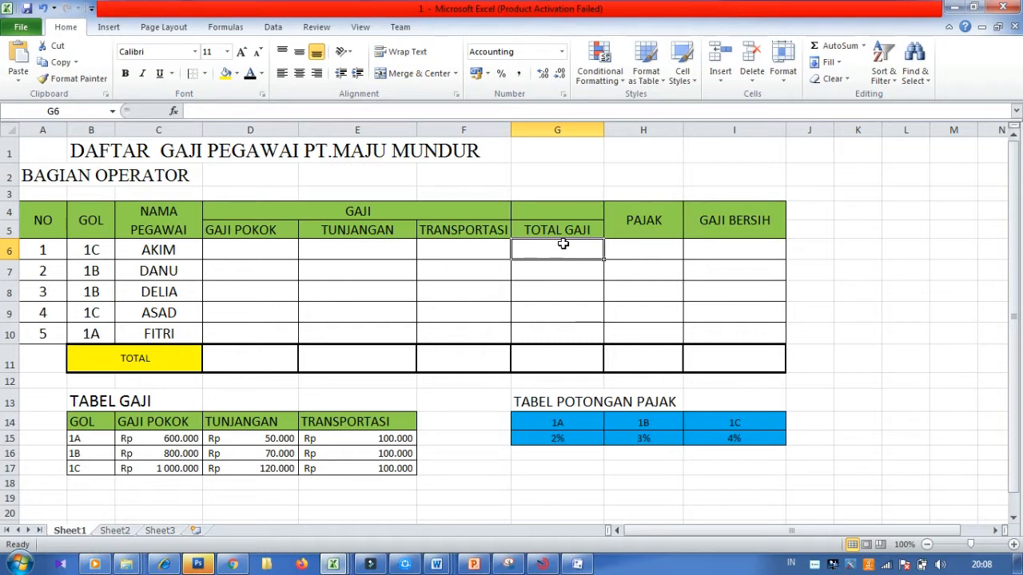
click(255, 251)
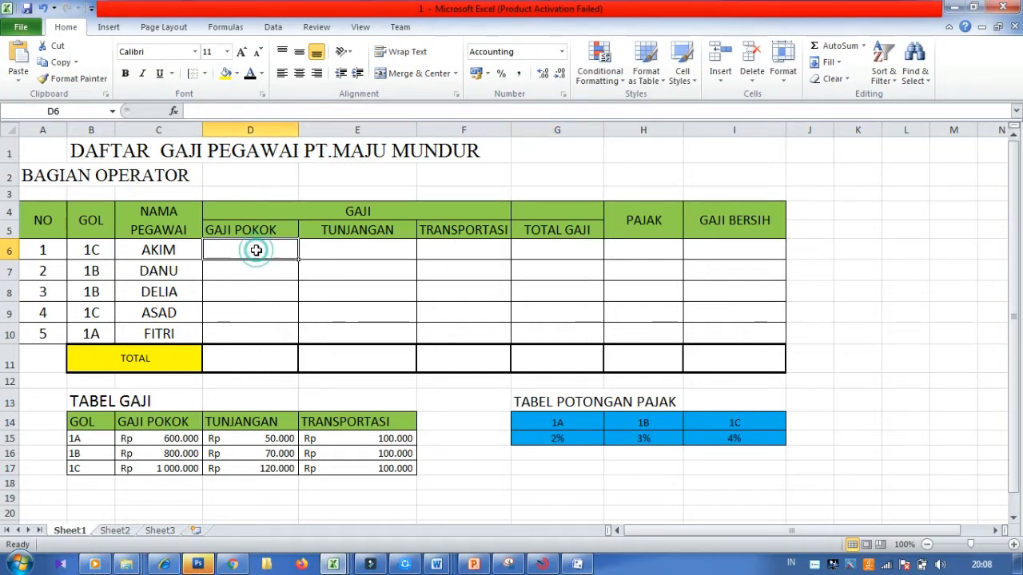
click(335, 243)
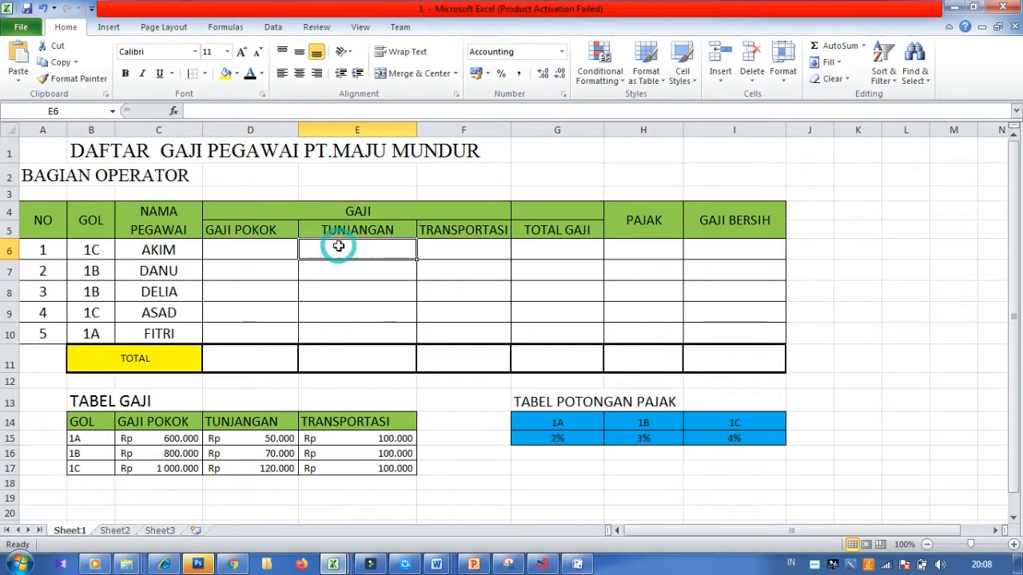
click(434, 247)
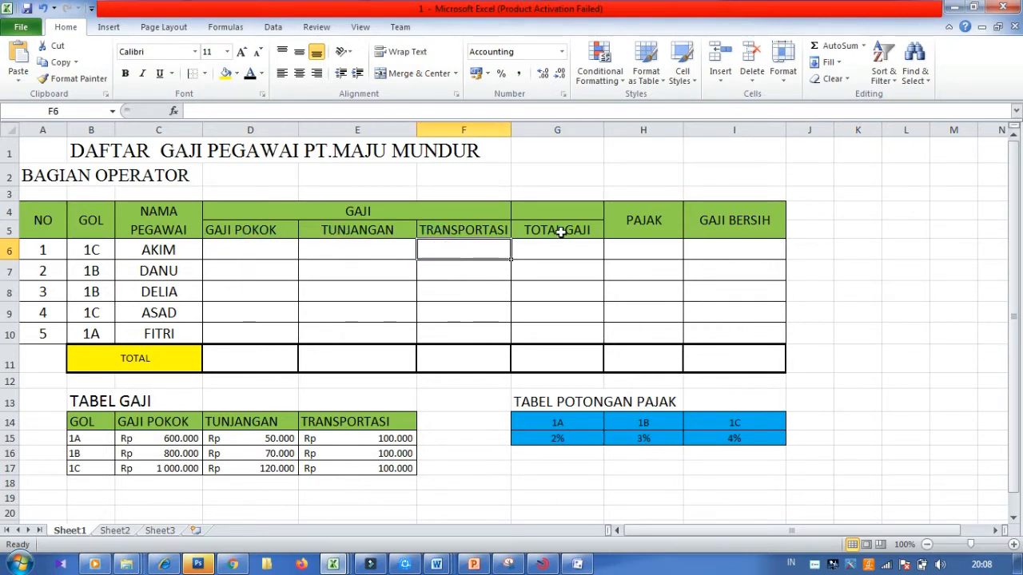
click(631, 245)
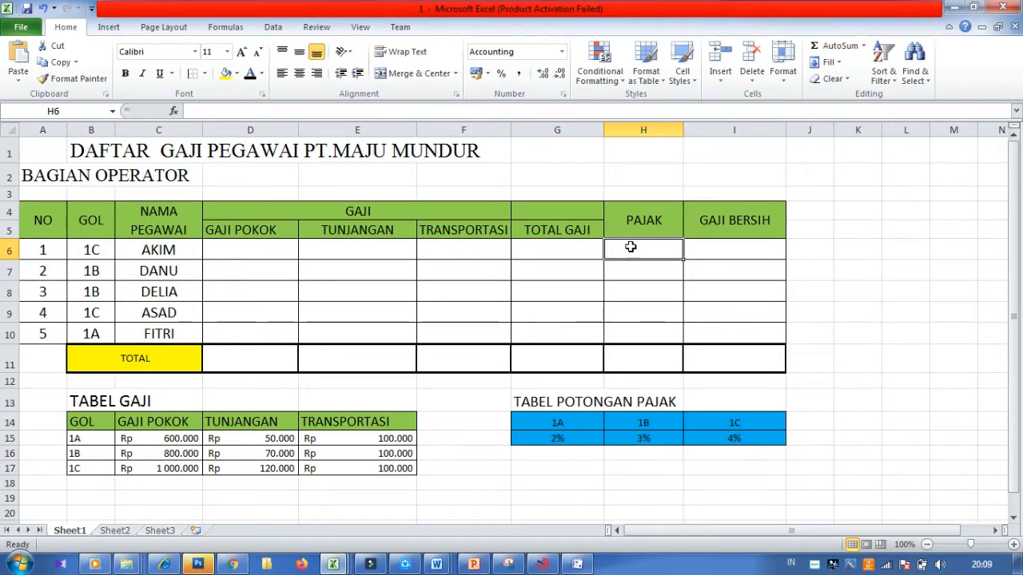
click(549, 402)
click(644, 399)
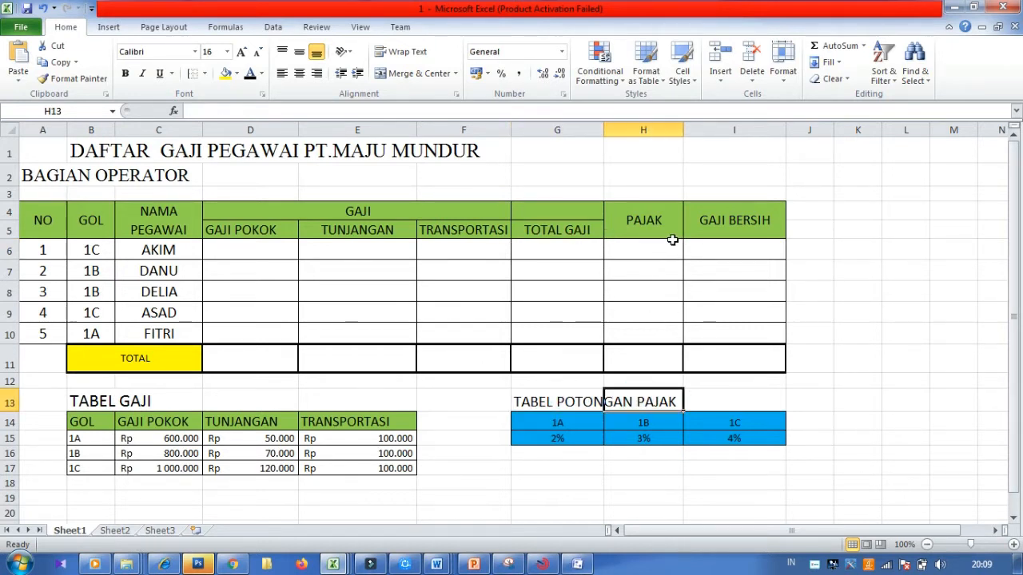
click(747, 251)
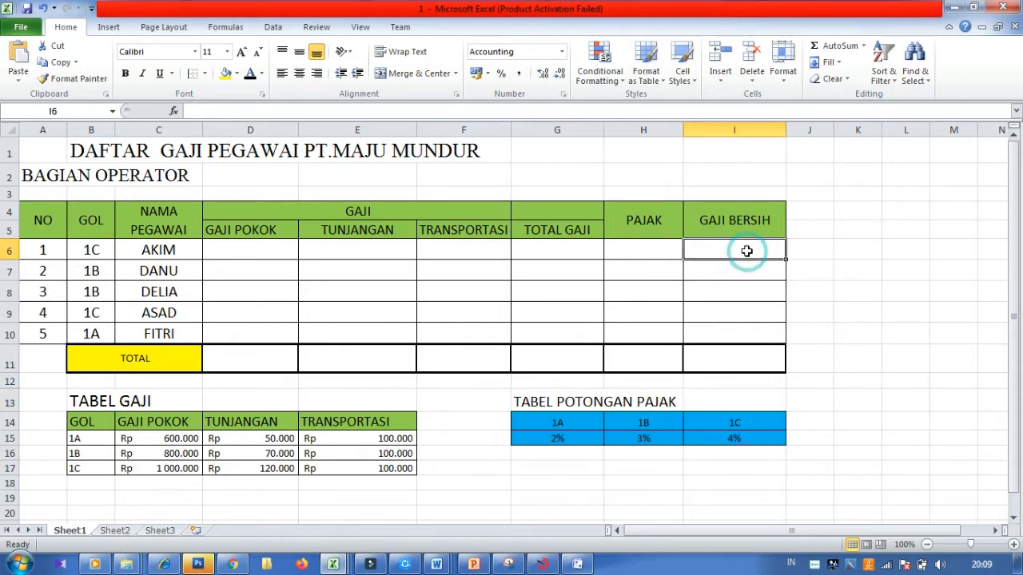
click(563, 250)
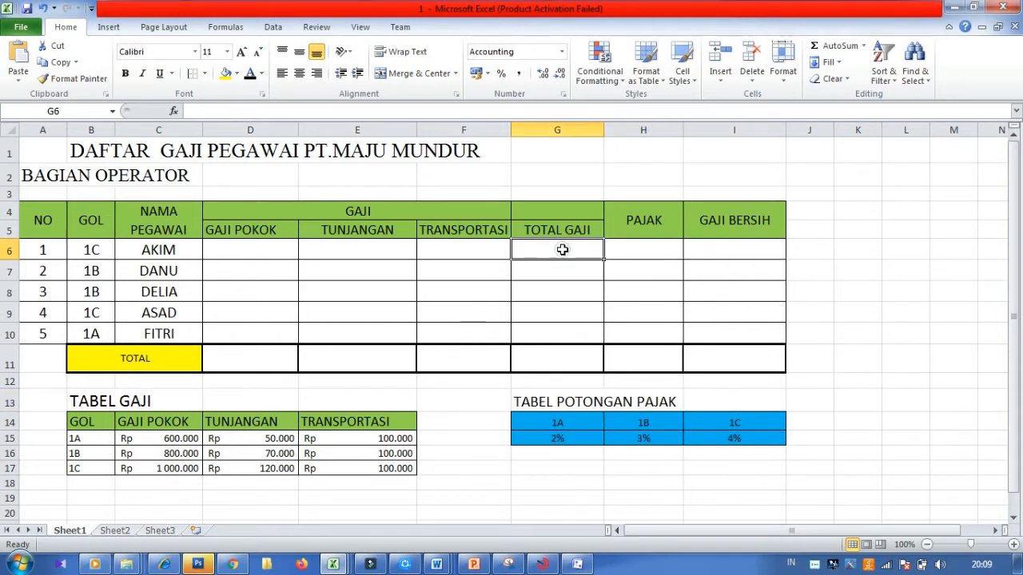
click(622, 245)
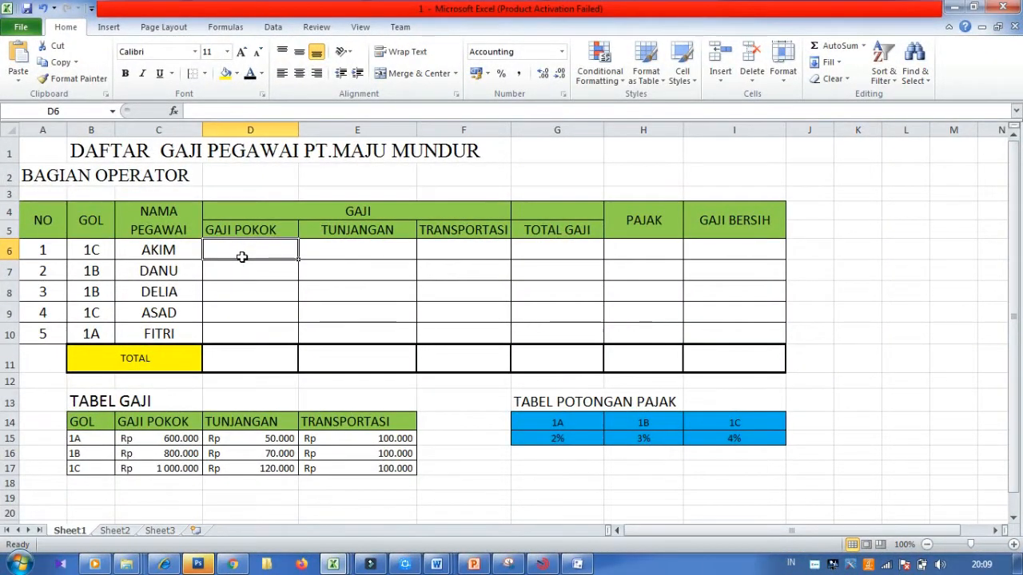
Step: Enter a VLOOKUP formula in D6 that looks up B6 in $B$15:$E$17 and returns column 2 with a FALSE exact match
text(=v)
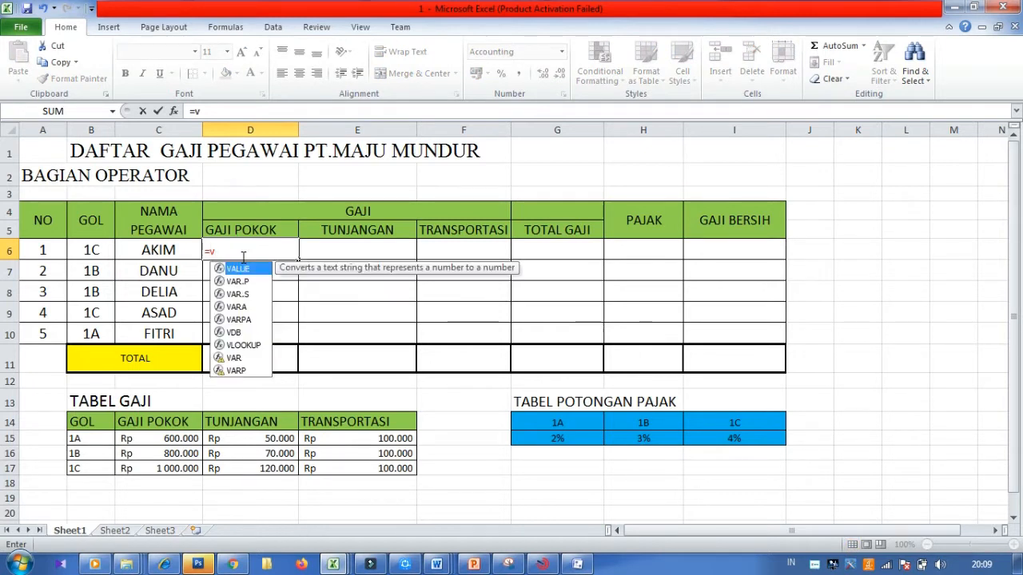
text(lo)
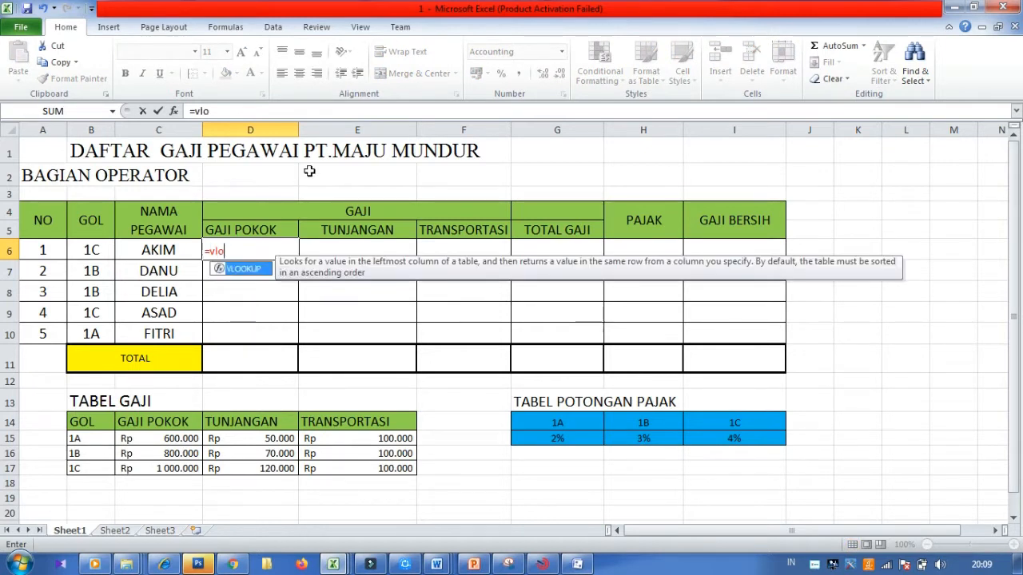
double_click(253, 273)
click(89, 247)
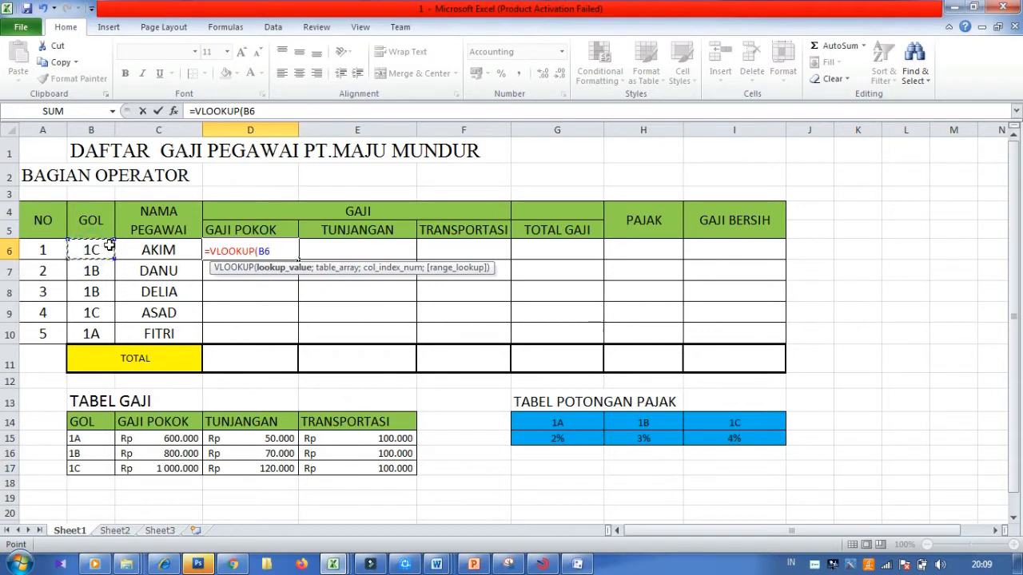
text(;)
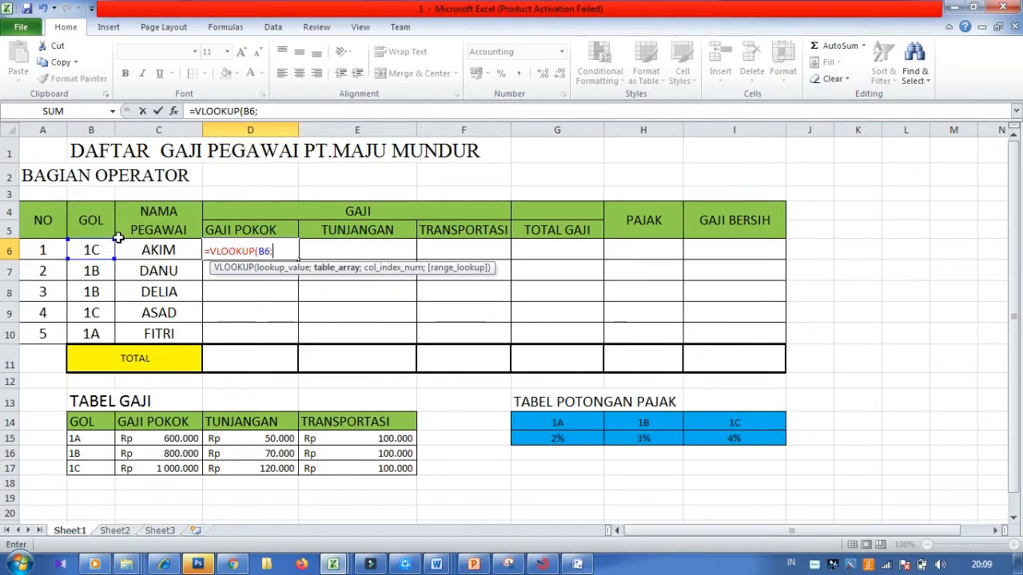
drag(94, 435, 329, 466)
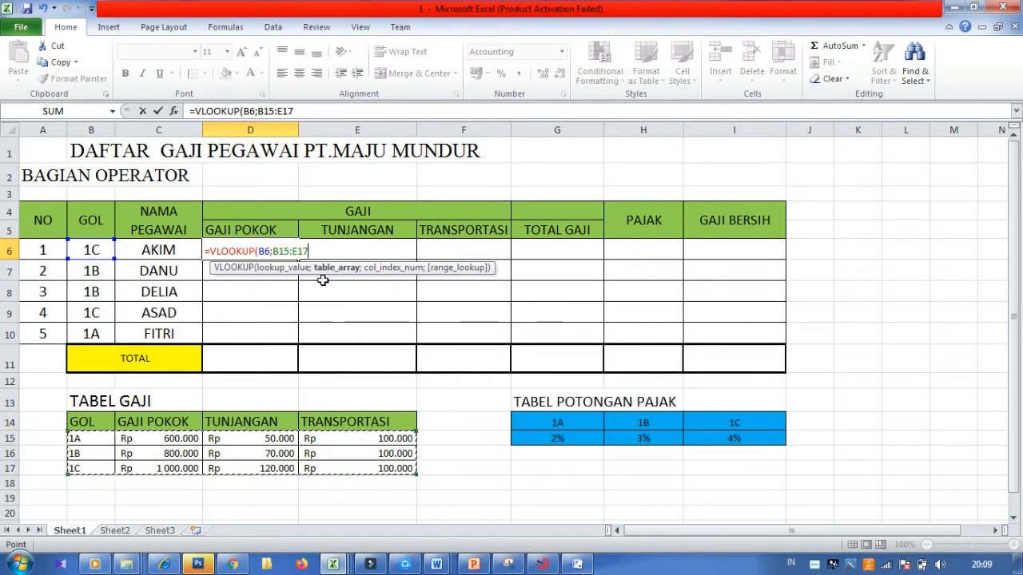
key(F4)
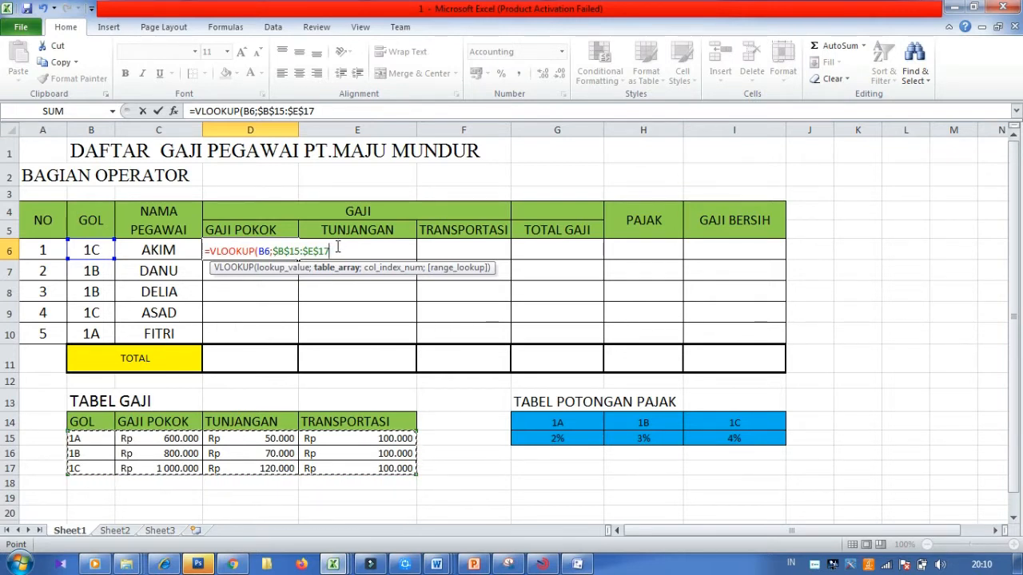
text(;)
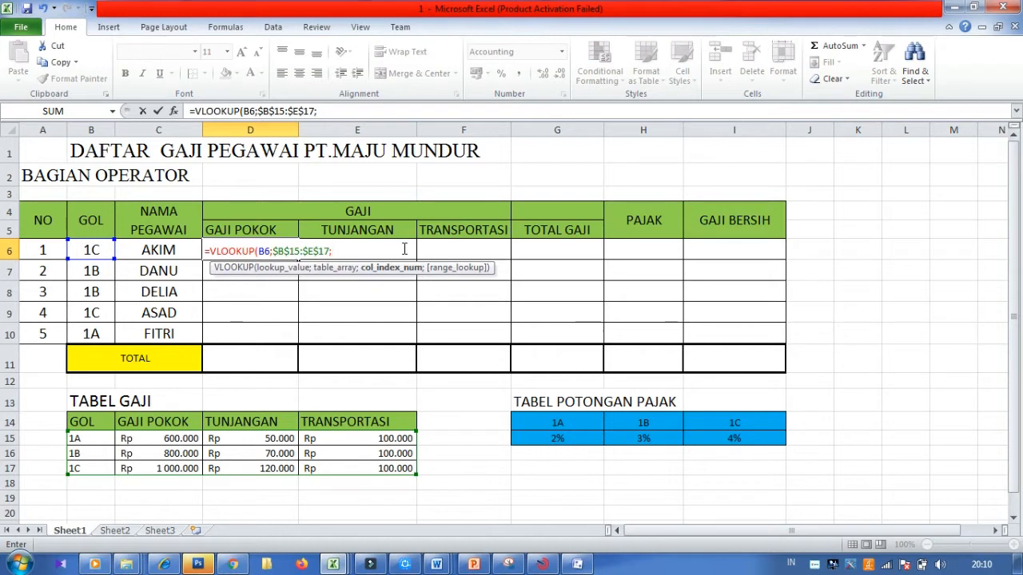
text(2;)
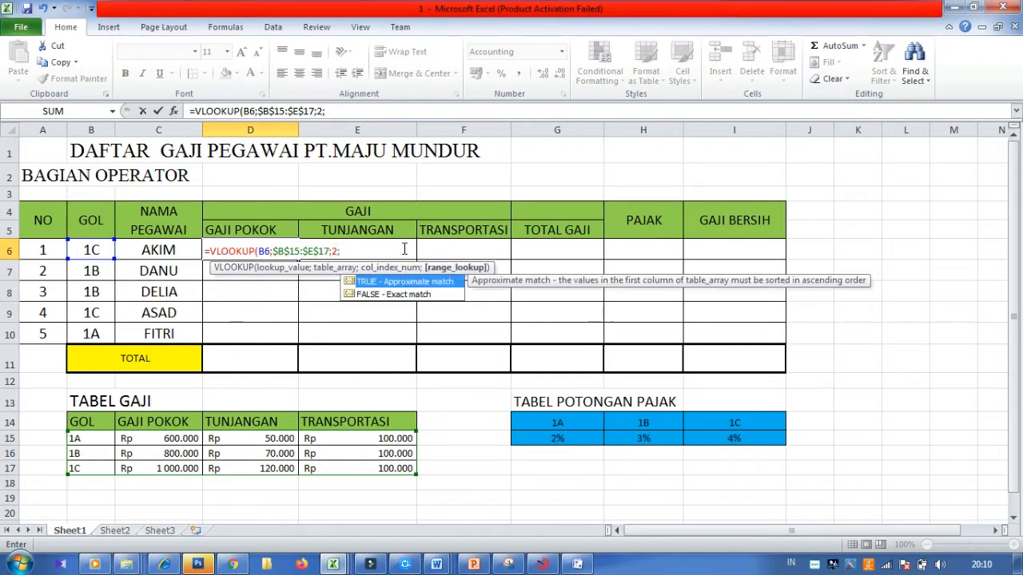
text(fal)
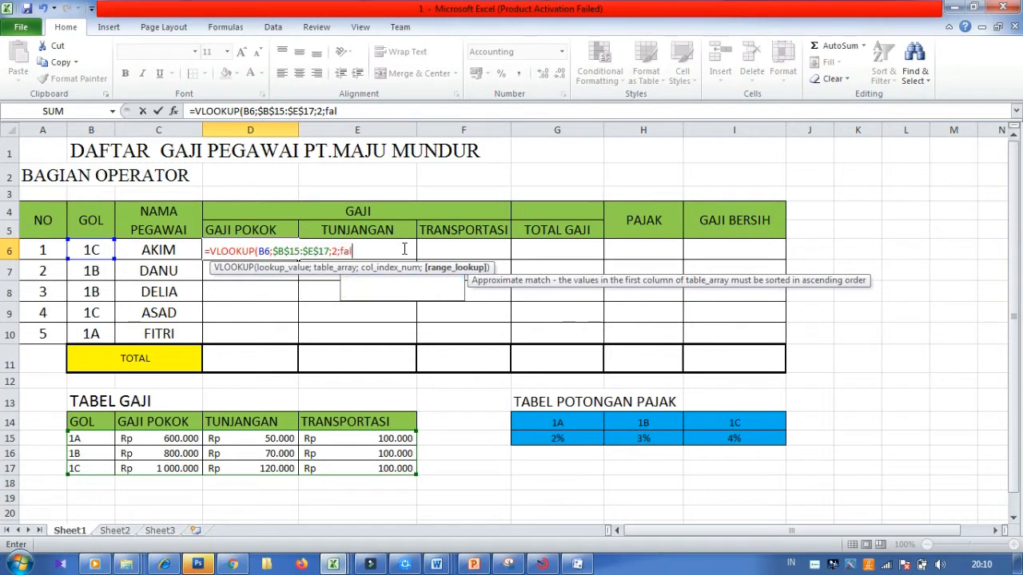
text(se))
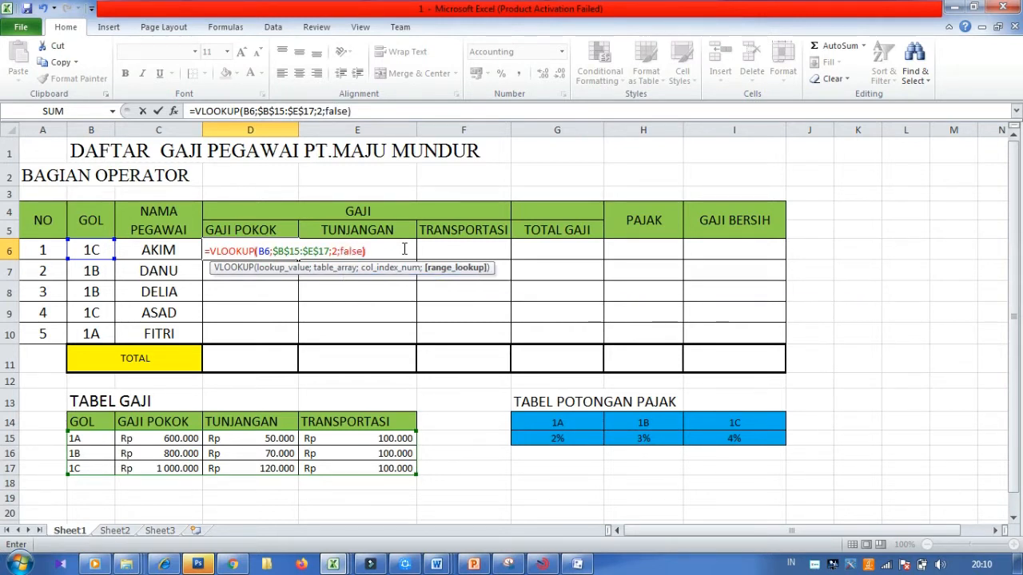
key(Return)
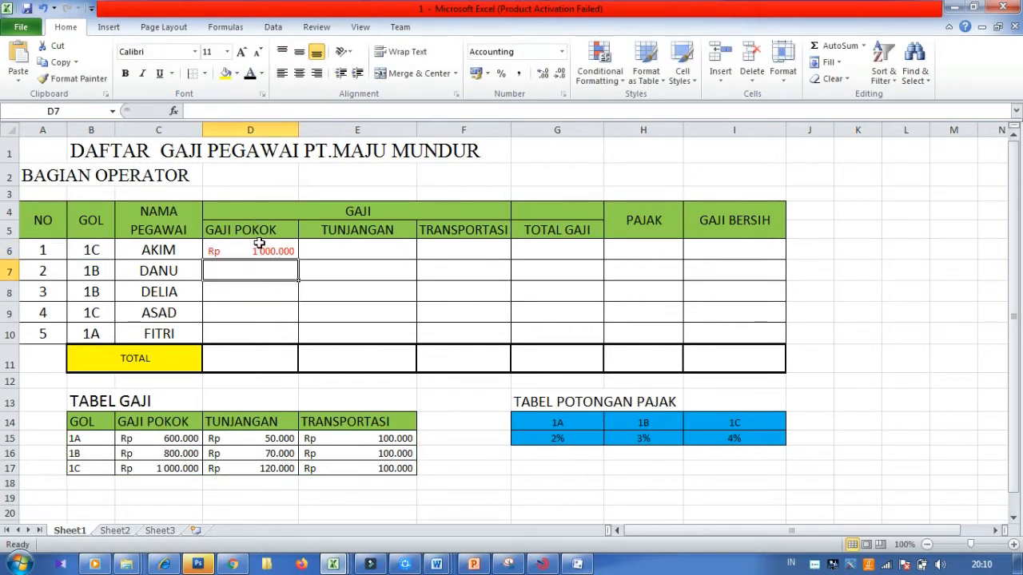
Step: Fill the GAJI POKOK lookup formula in D6 down through D10 for the remaining employees
click(263, 250)
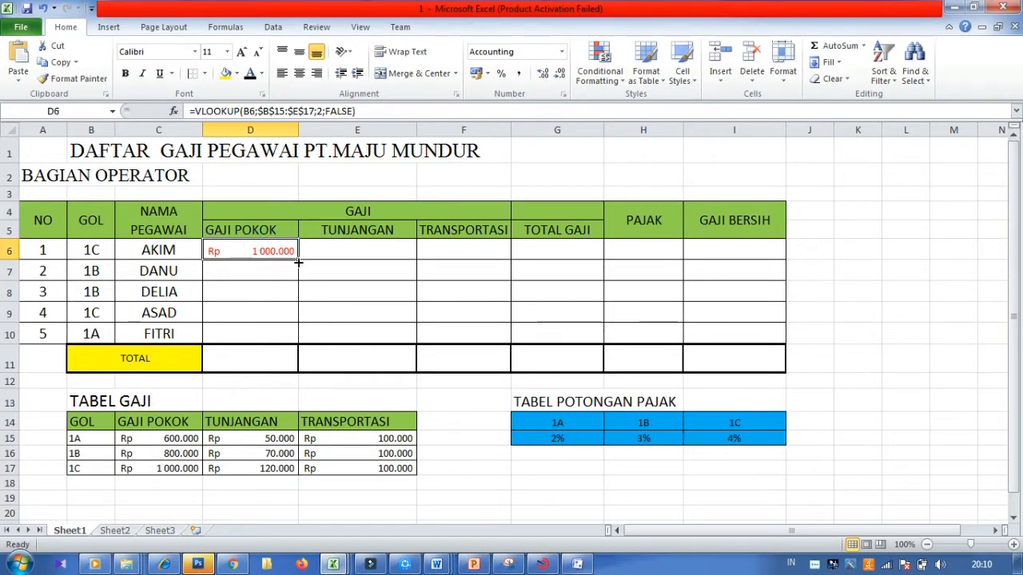
drag(298, 257, 287, 337)
click(242, 258)
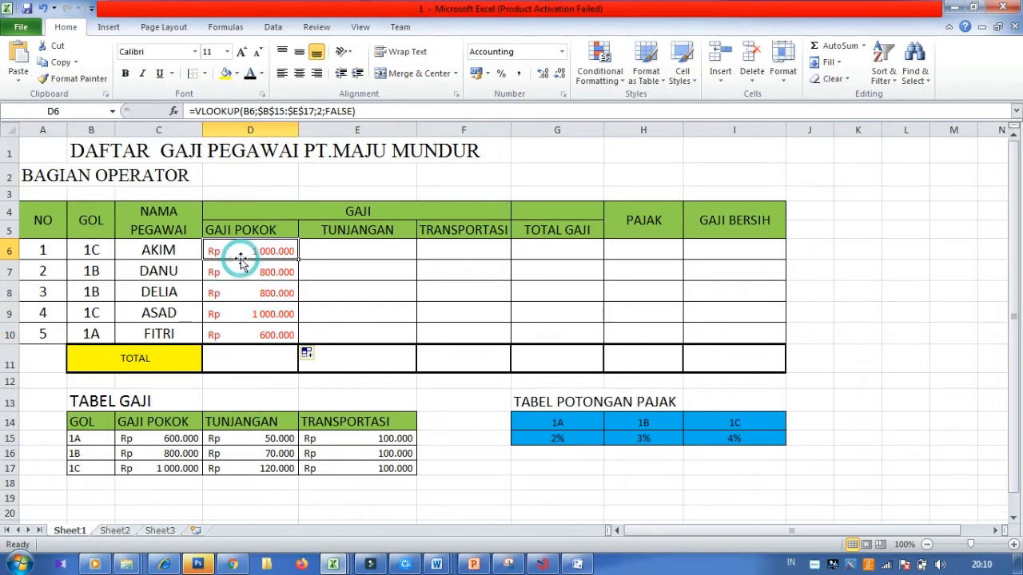
Step: Compare the filled GAJI POKOK values with the matching 1C, 1B and 1A rows in TABEL GAJI
click(96, 468)
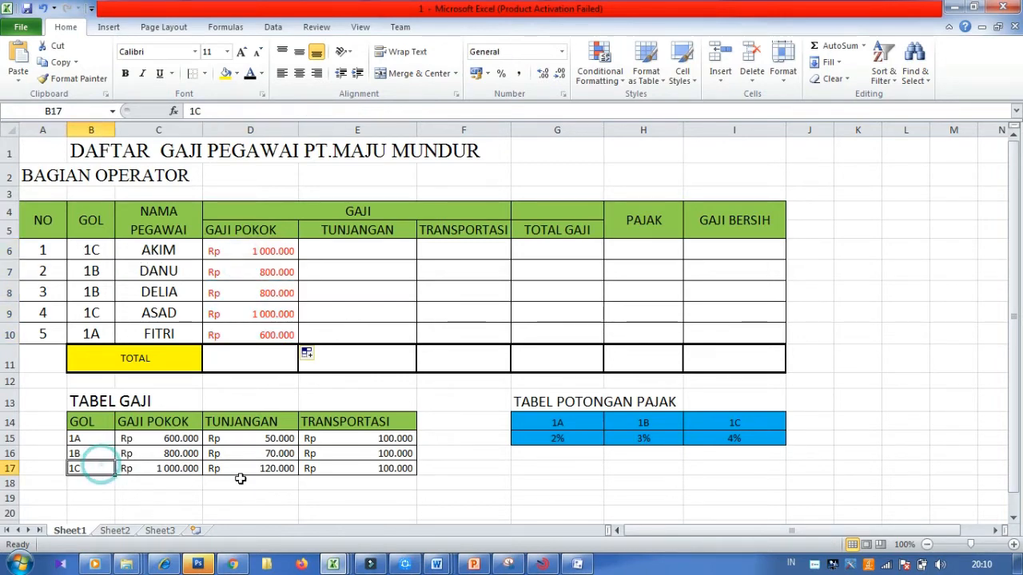
click(171, 468)
click(244, 253)
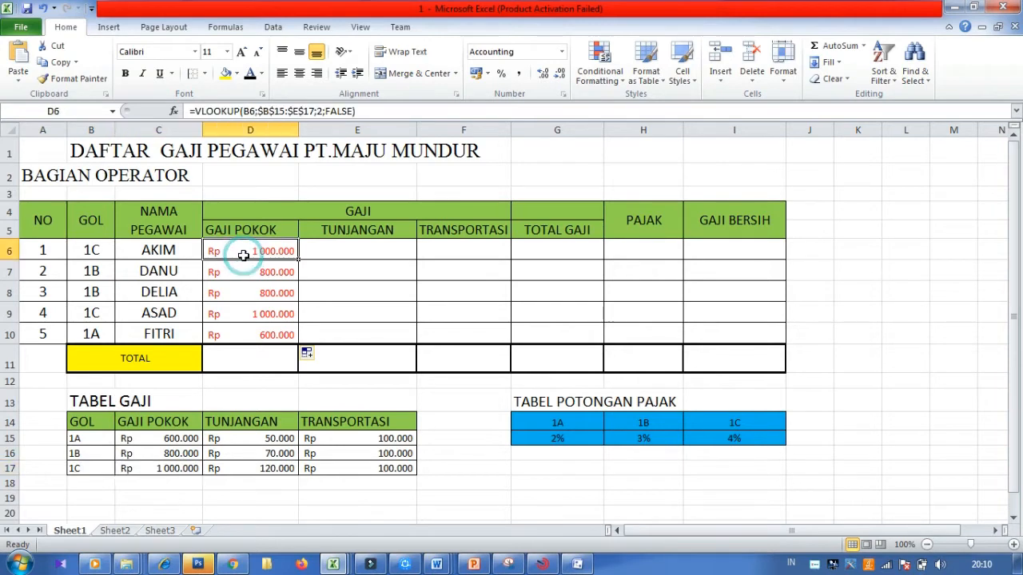
click(96, 275)
click(85, 461)
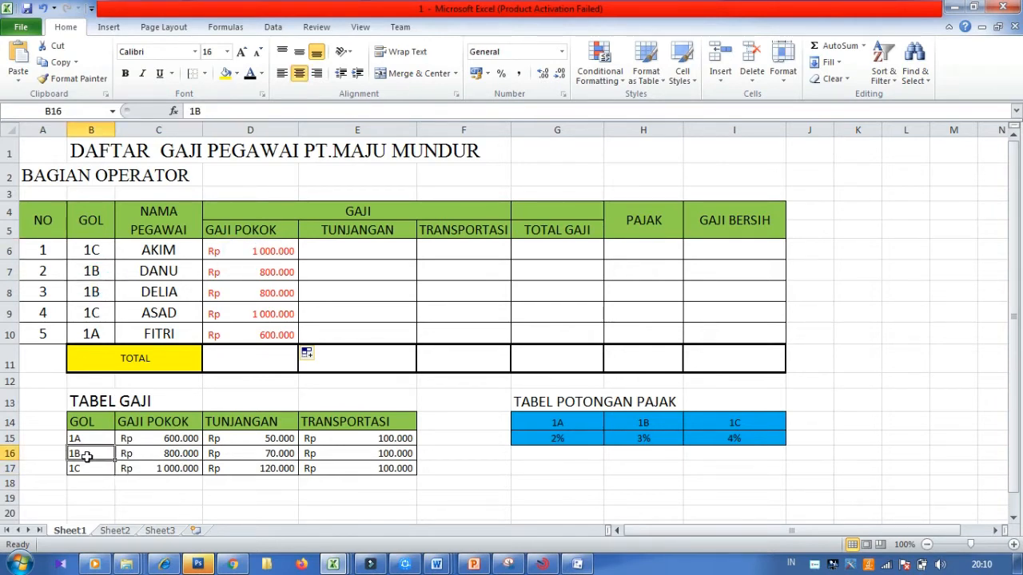
click(279, 274)
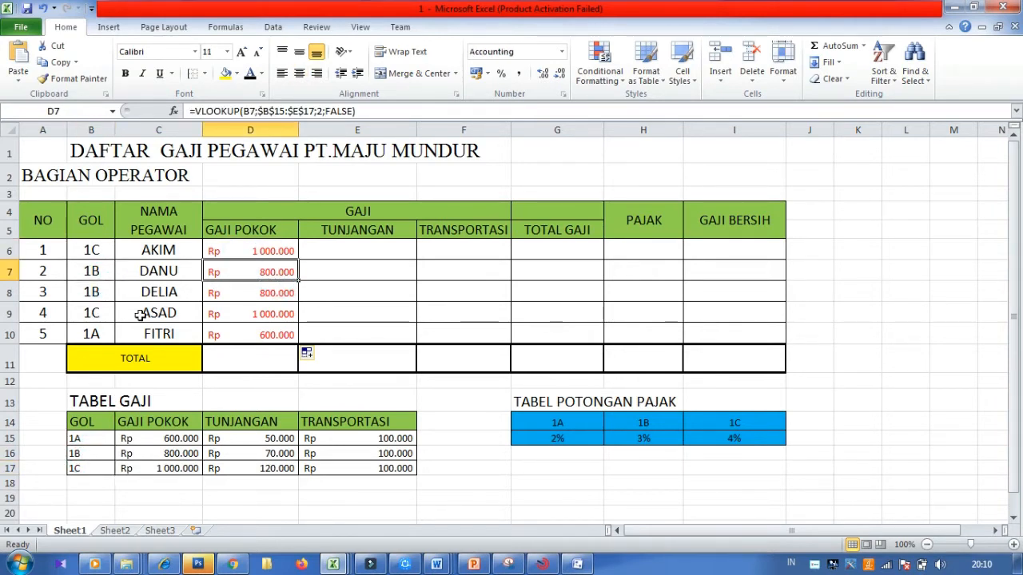
click(90, 440)
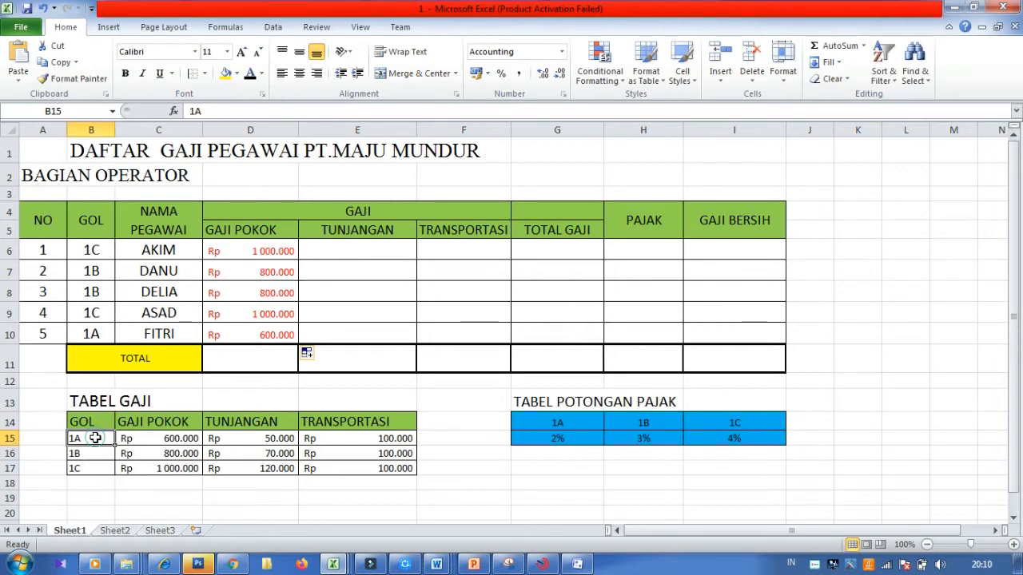
click(94, 328)
click(239, 333)
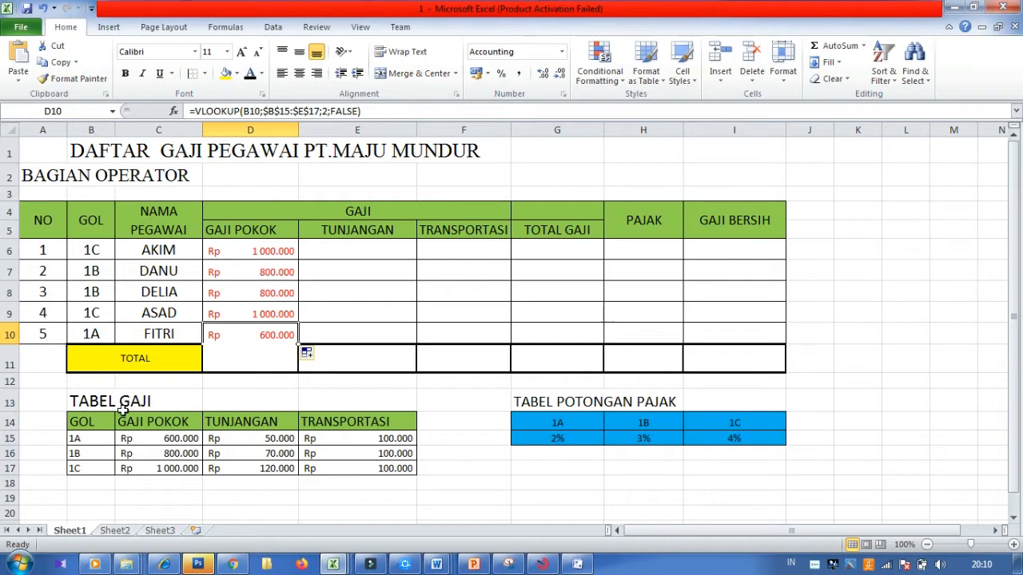
Step: Enter =VLOOKUP(B6;$B$15:$E$17;3;FALSE) in E6 for TUNJANGAN and fill it down through E10
click(338, 246)
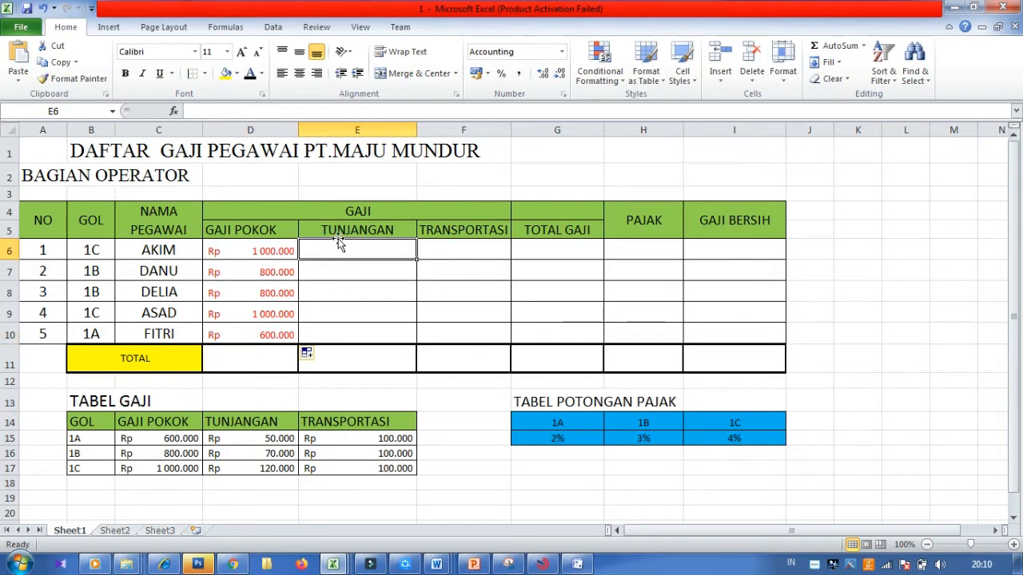
text(=)
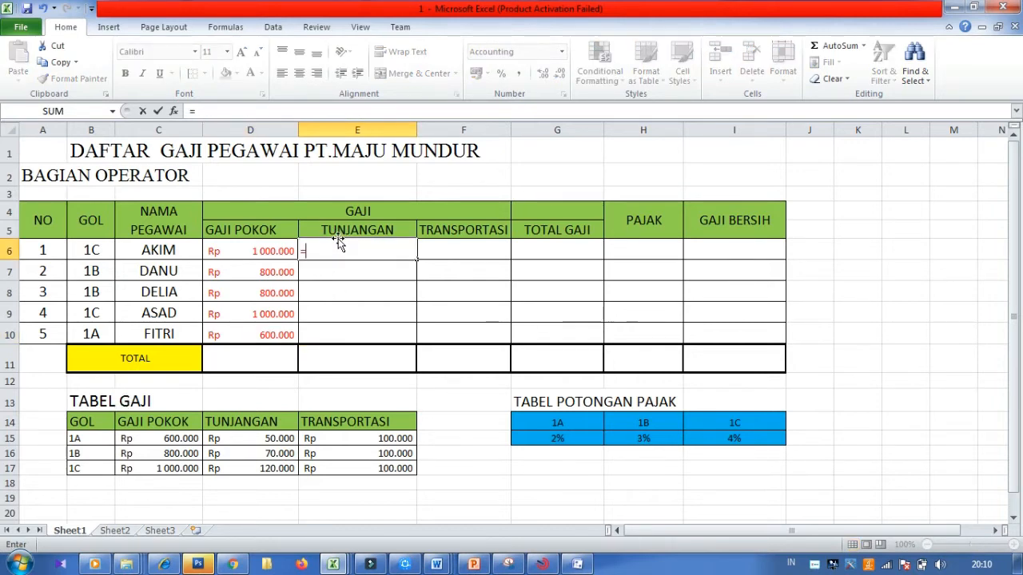
text(vloo)
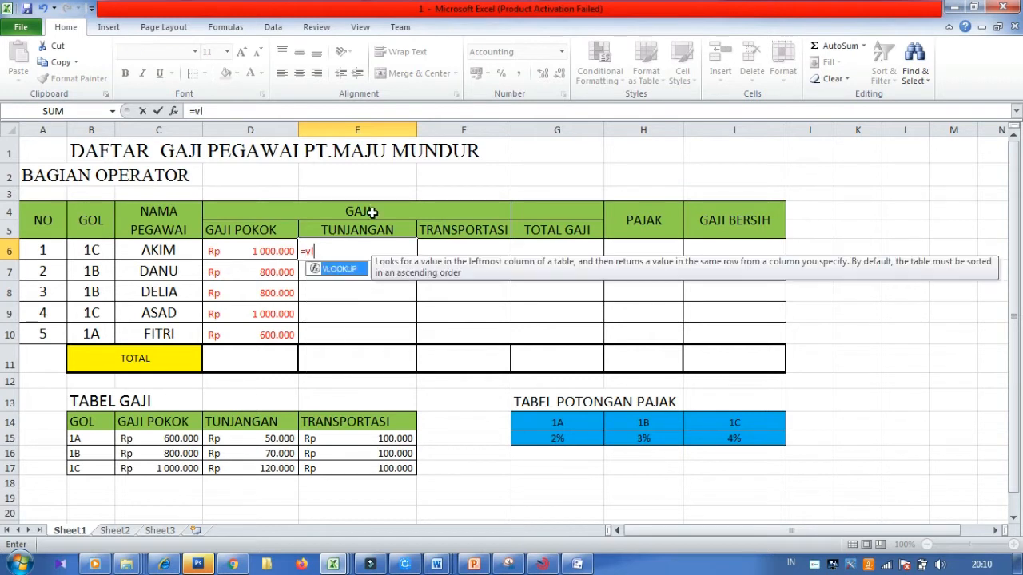
double_click(340, 272)
click(91, 250)
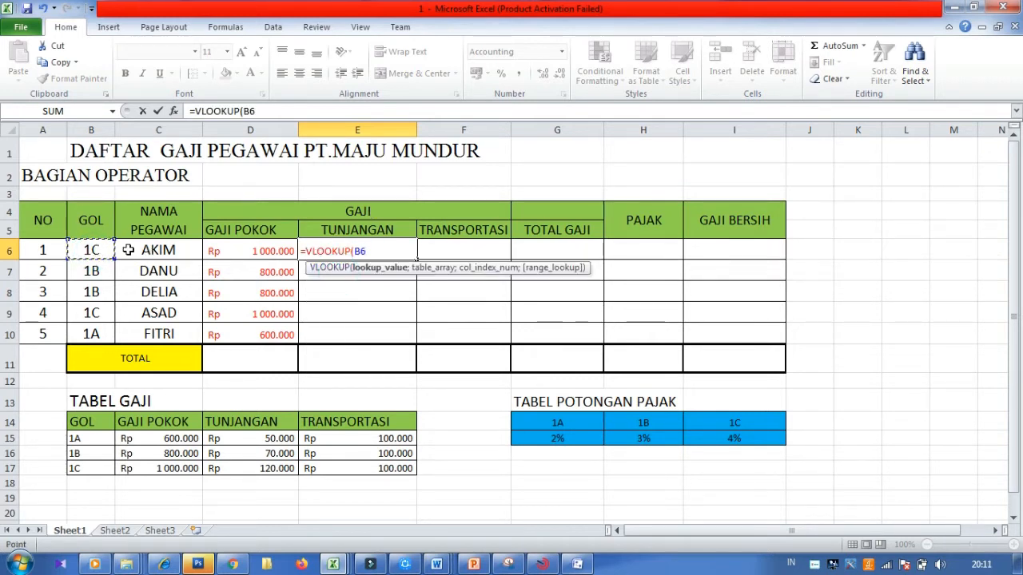
text(;)
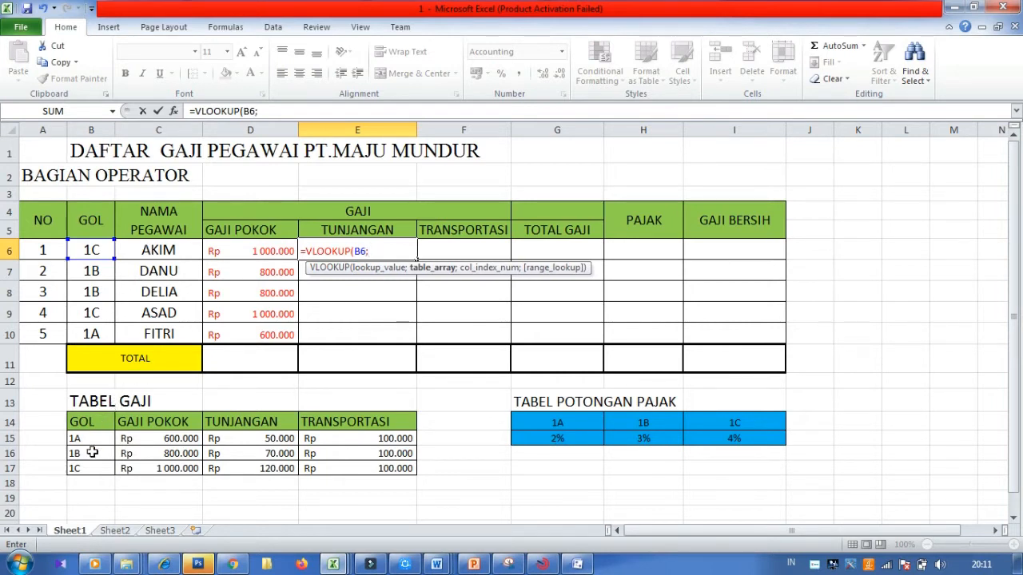
drag(84, 441, 403, 465)
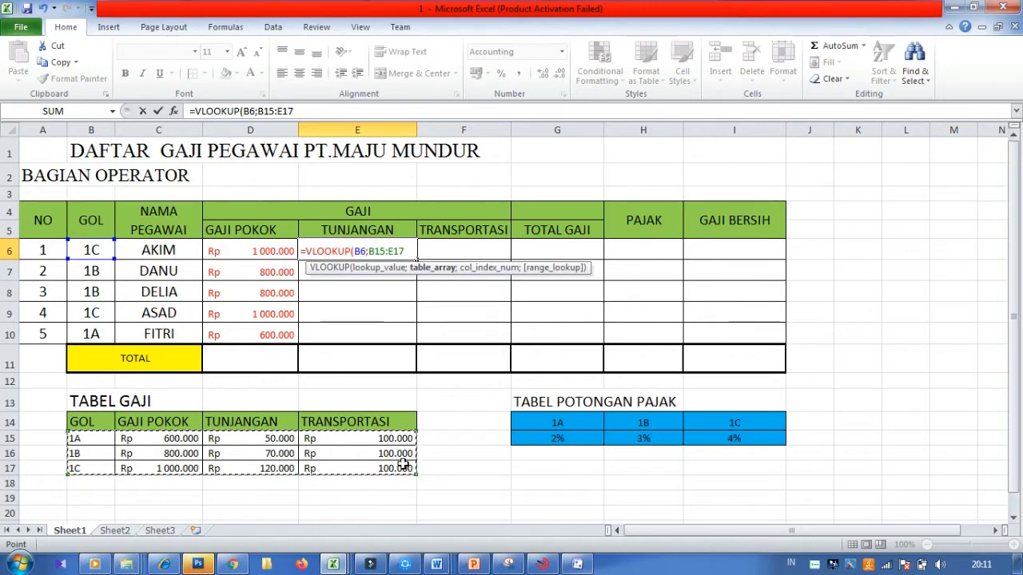
key(F4)
text(;3)
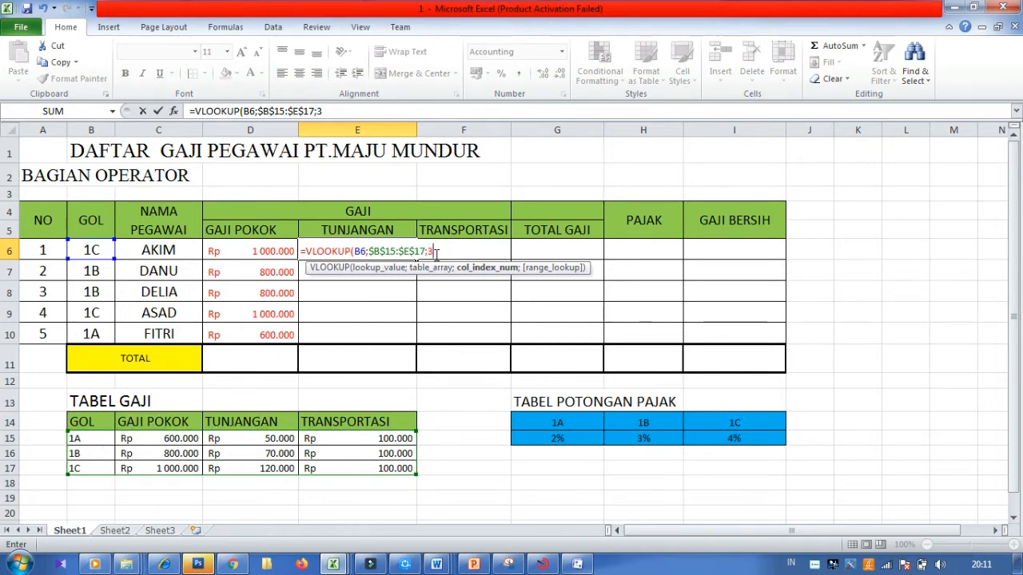
text(;false)
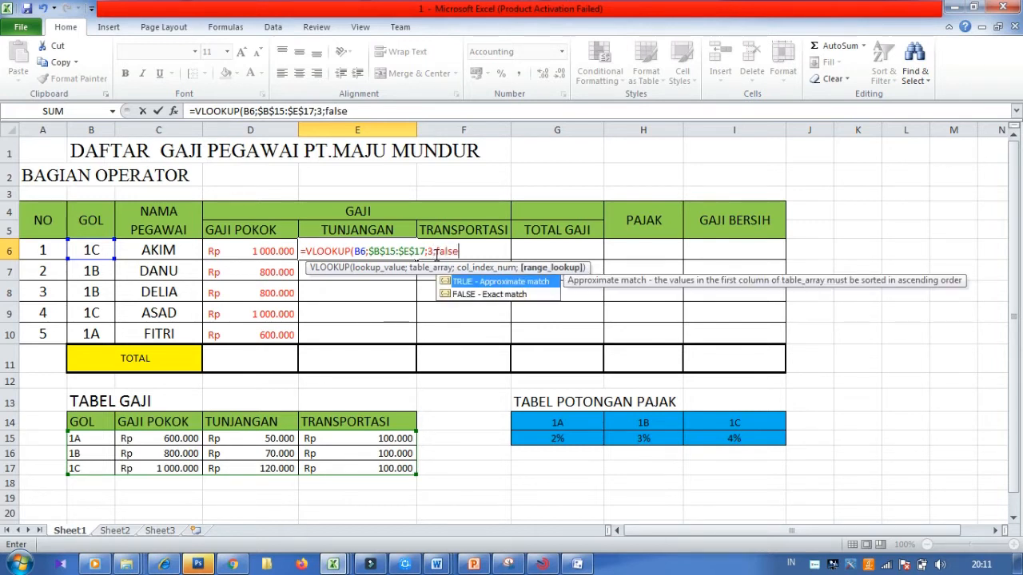
text())
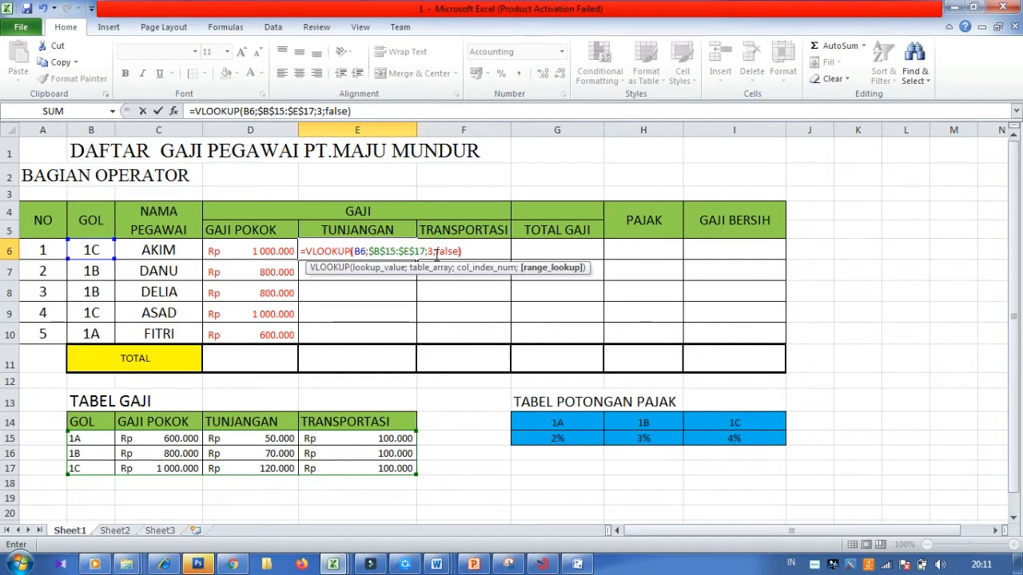
key(Return)
click(405, 254)
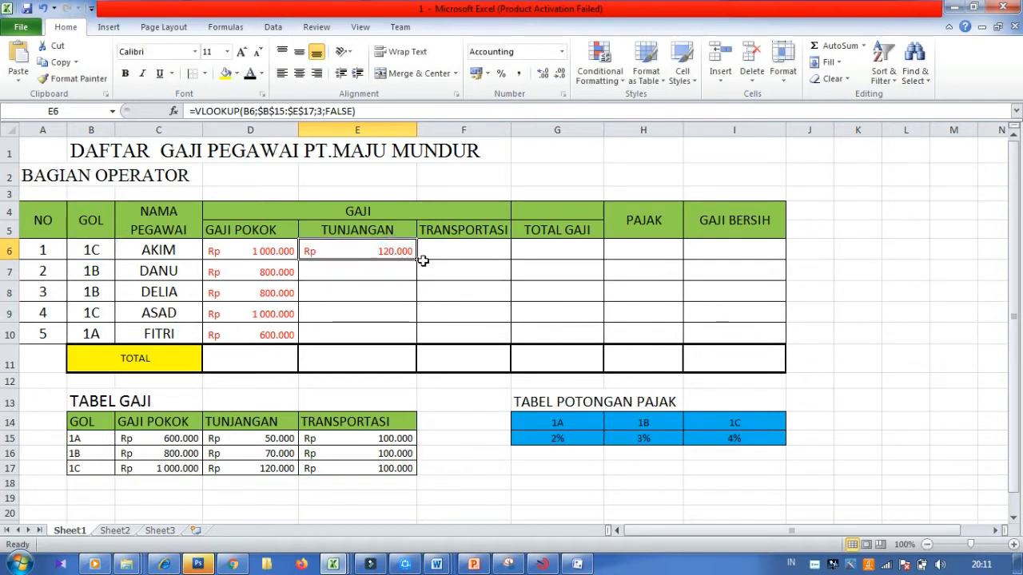
drag(416, 262, 406, 334)
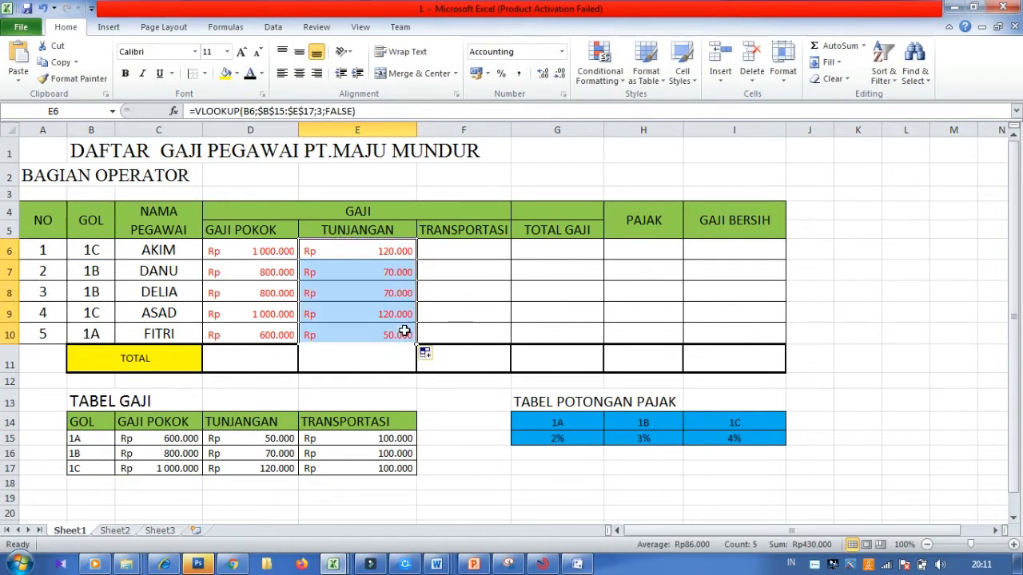
Step: Enter =VLOOKUP(B6;$B$15:$E$17;4;FALSE) in F6 for TRANSPORTASI and fill it down through F10
click(463, 250)
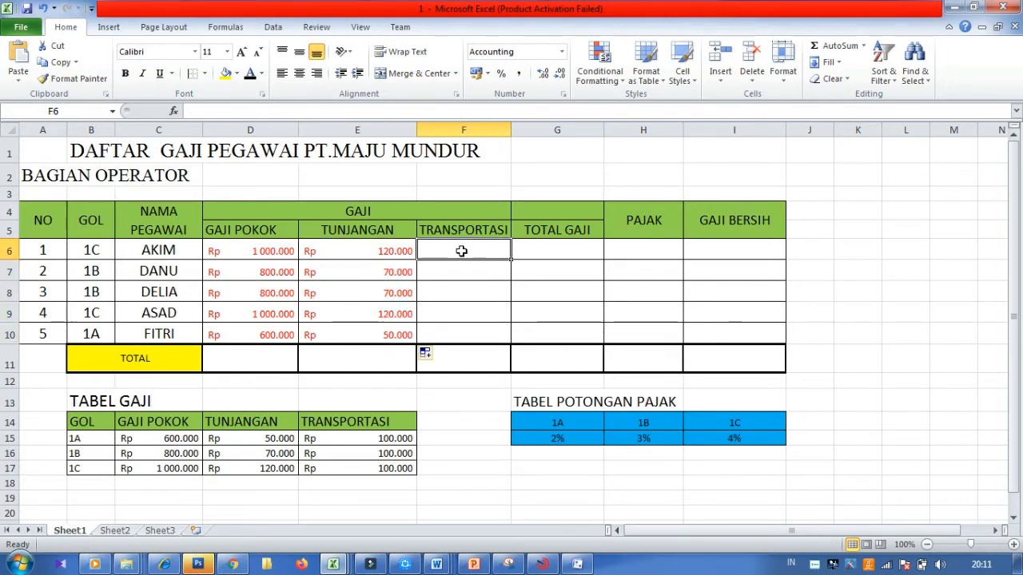
text(=v)
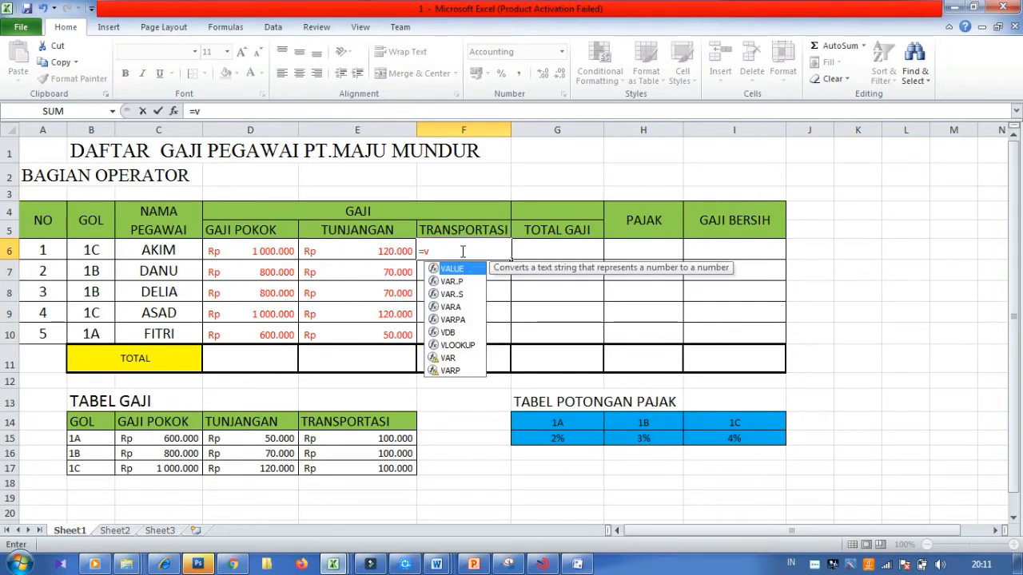
text(loo)
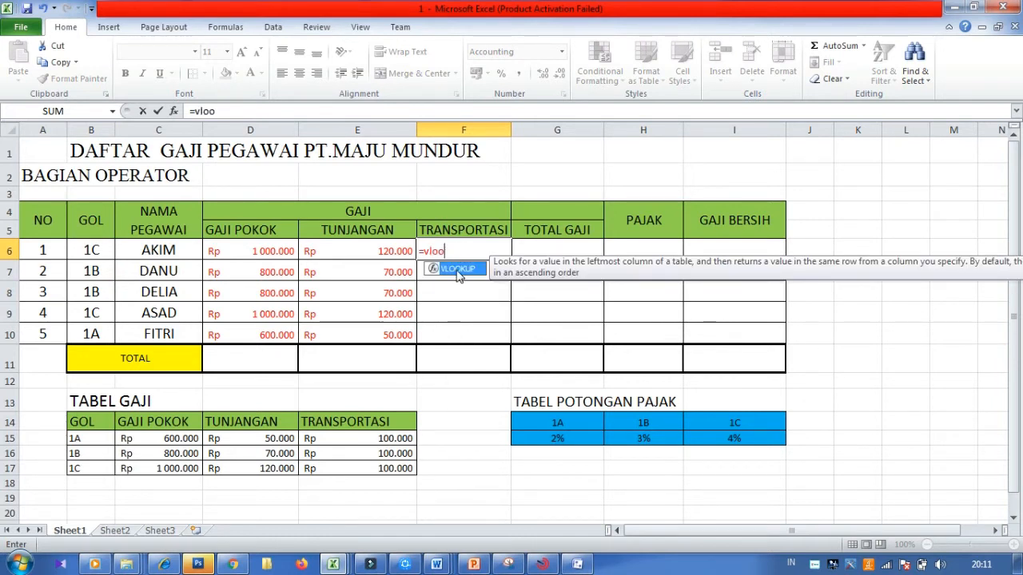
double_click(455, 268)
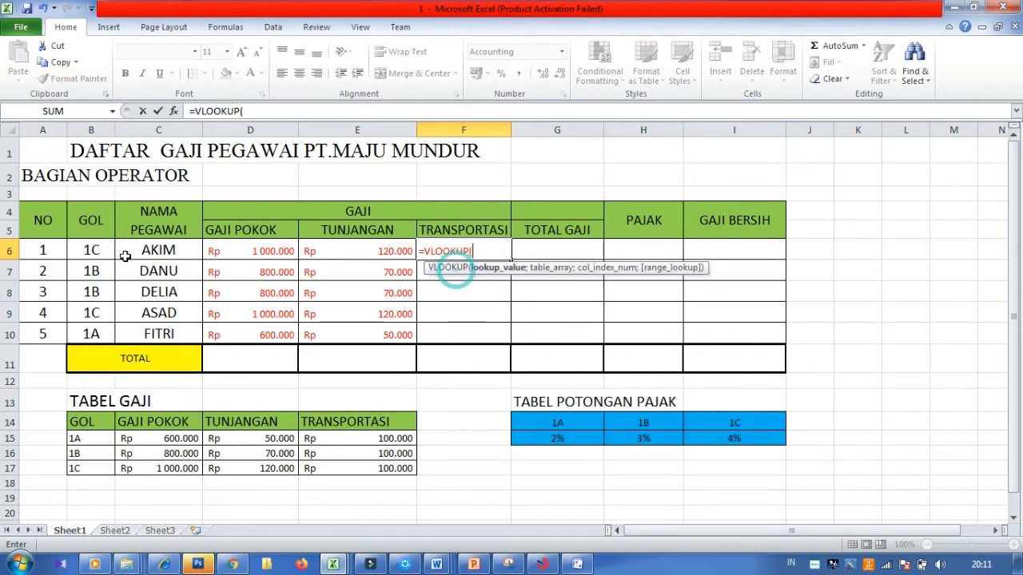
click(100, 253)
text(;)
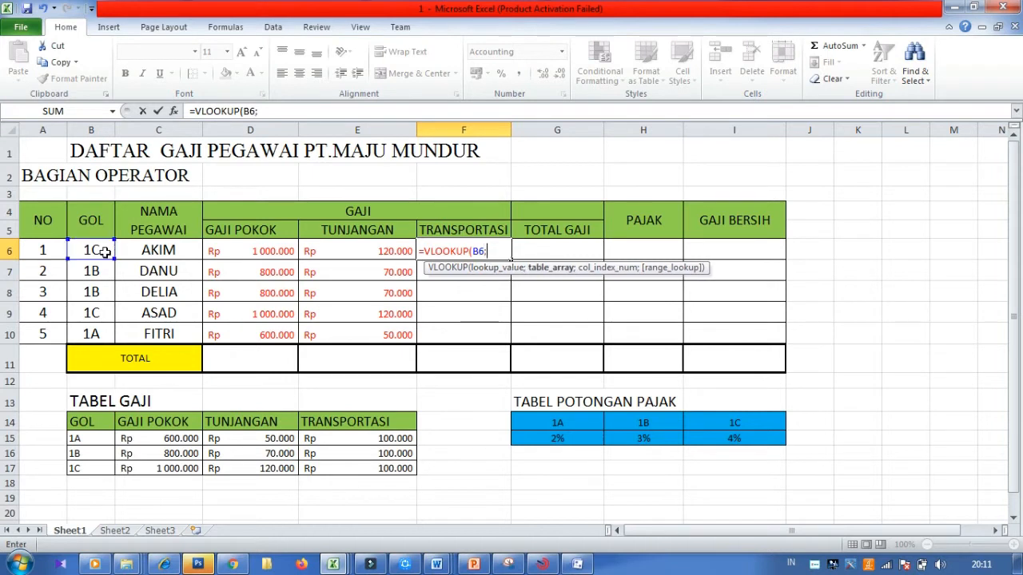
drag(91, 441, 370, 464)
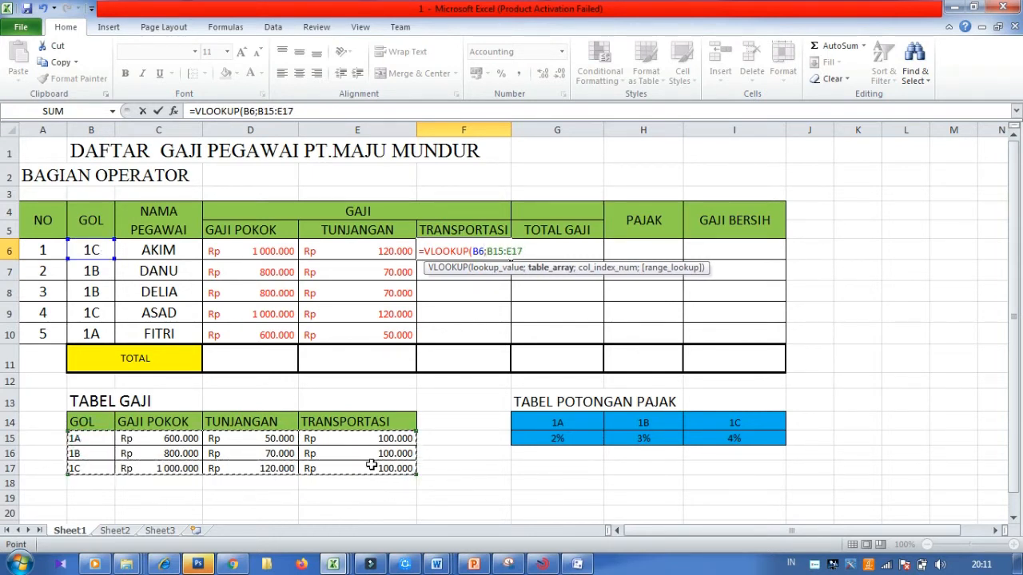
key(F4)
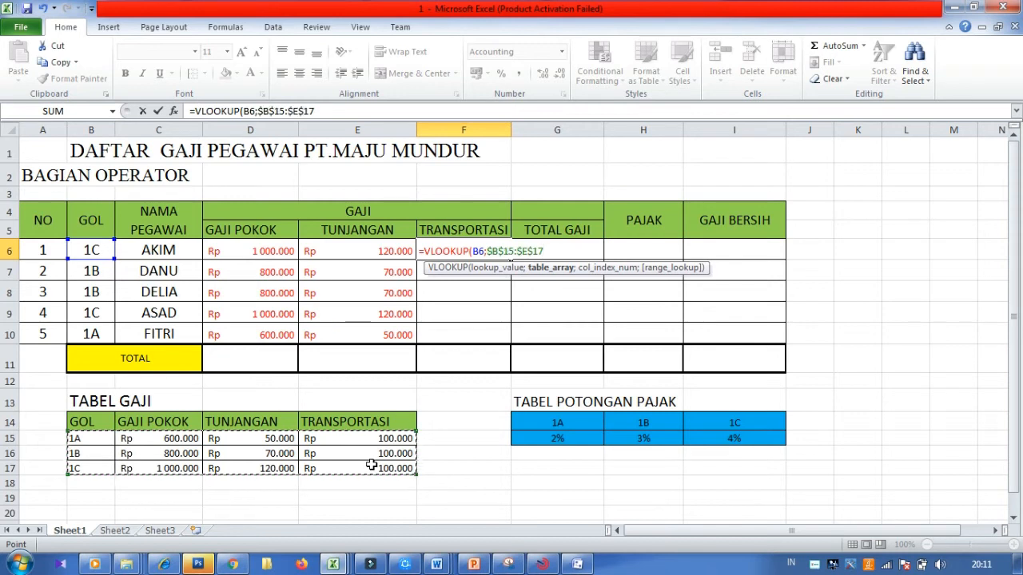
text(;)
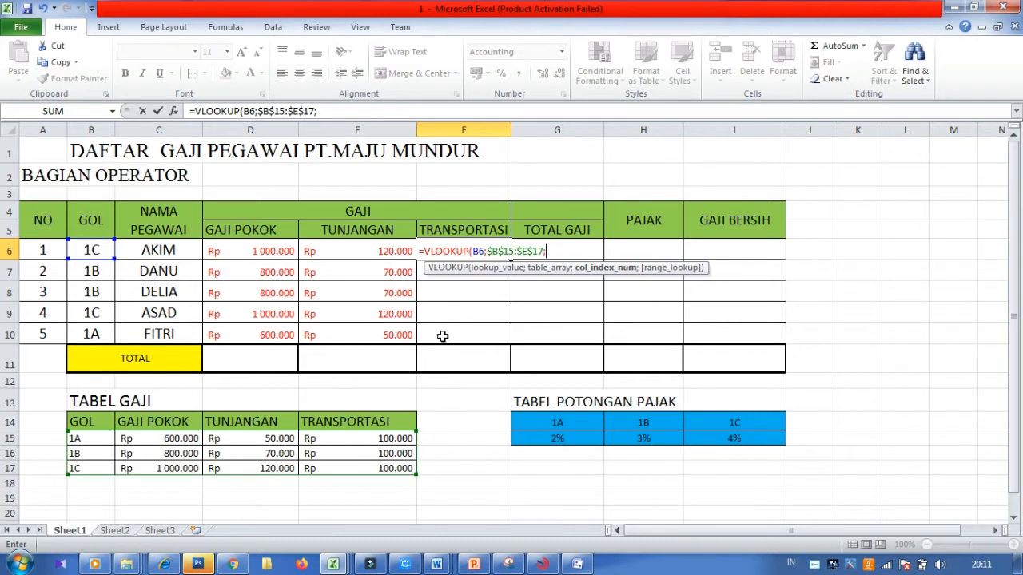
text(4;)
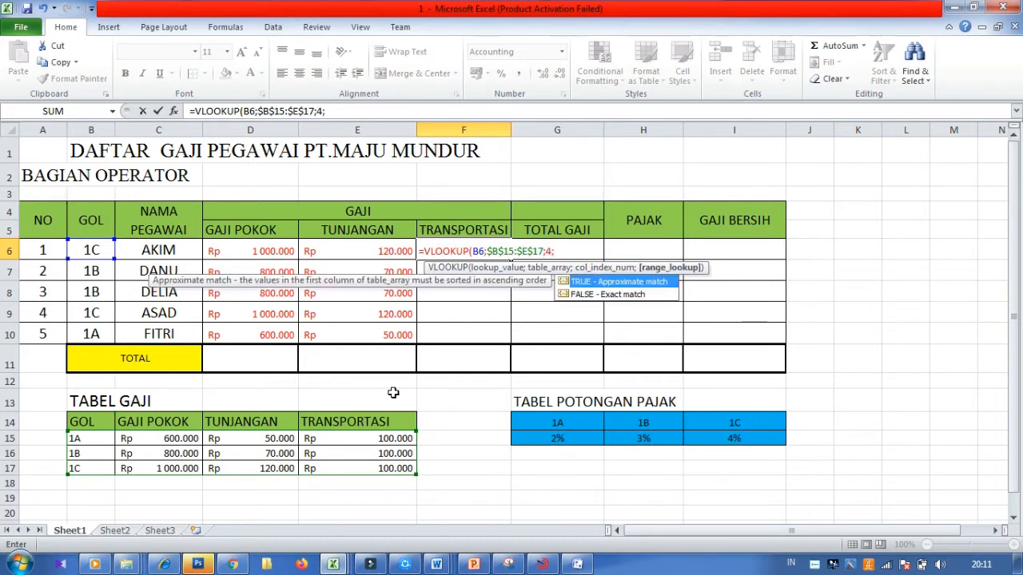
text(false))
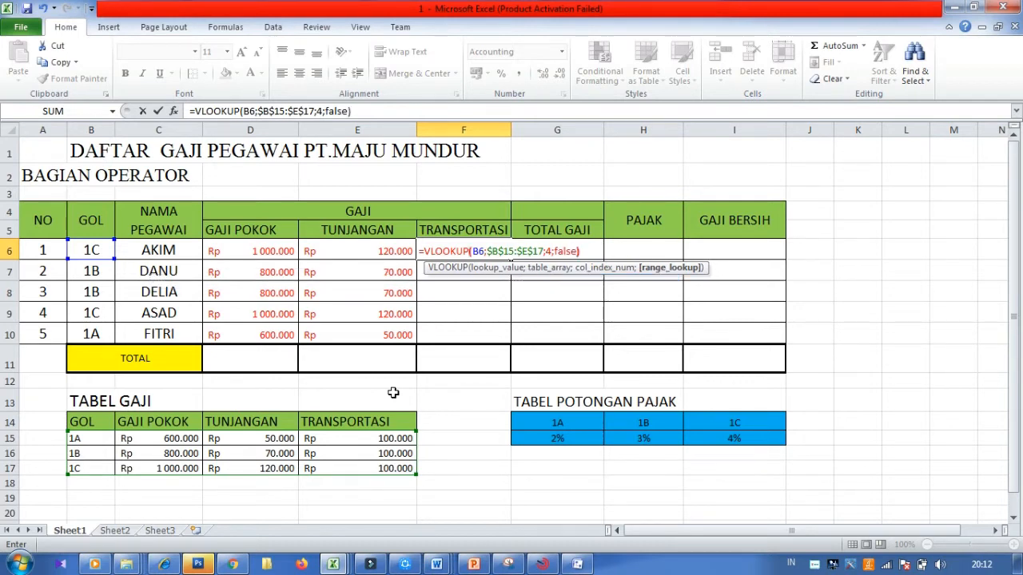
key(Return)
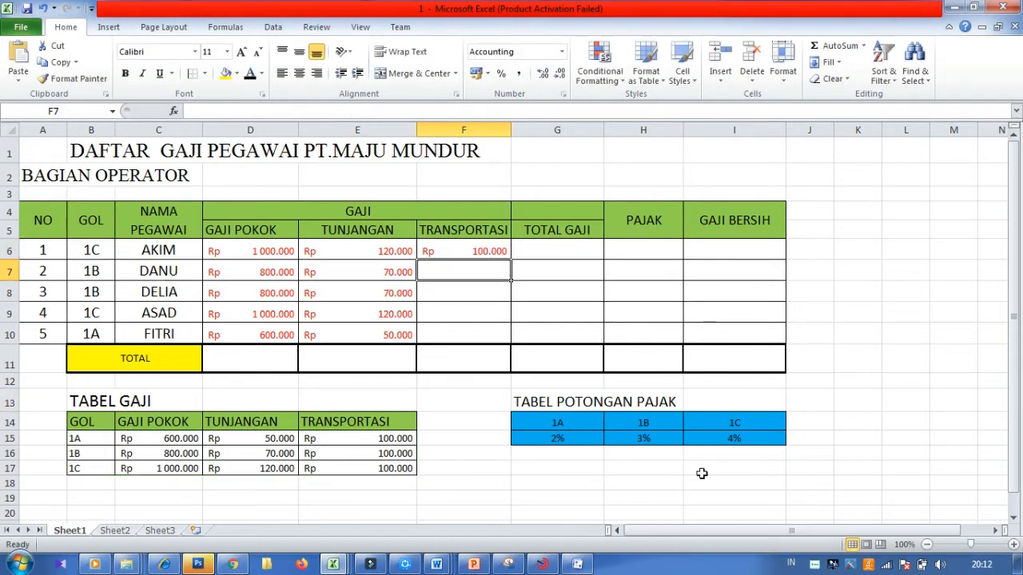
click(476, 251)
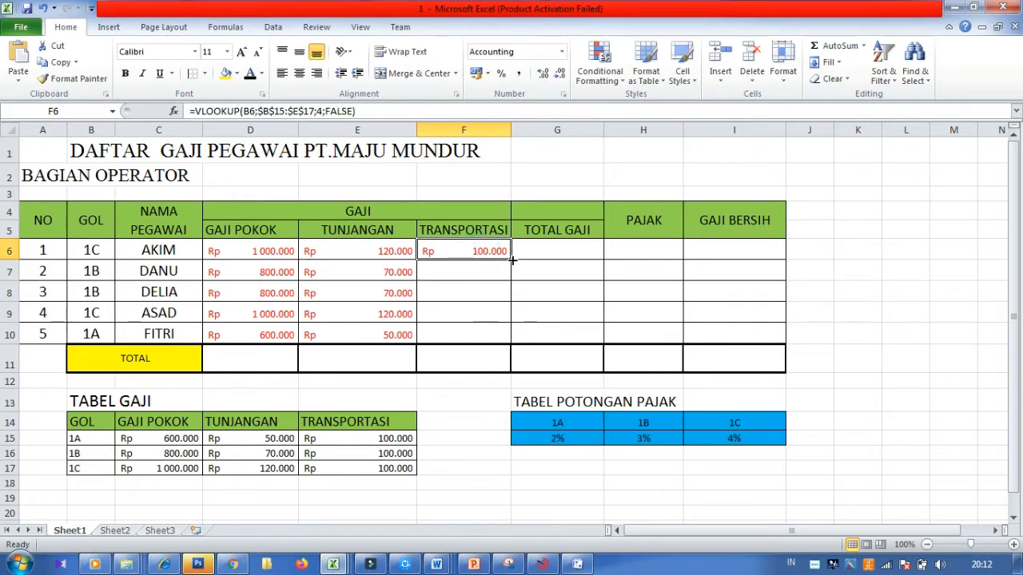
drag(511, 261, 510, 336)
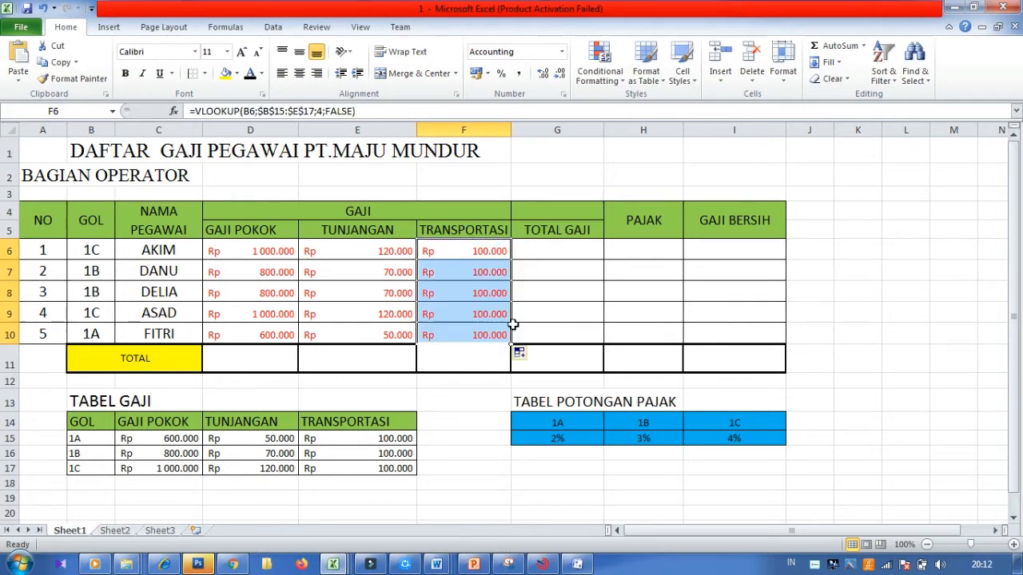
Step: Enter =SUM(D6:F6) in G6 for TOTAL GAJI and fill it down through G10
click(568, 246)
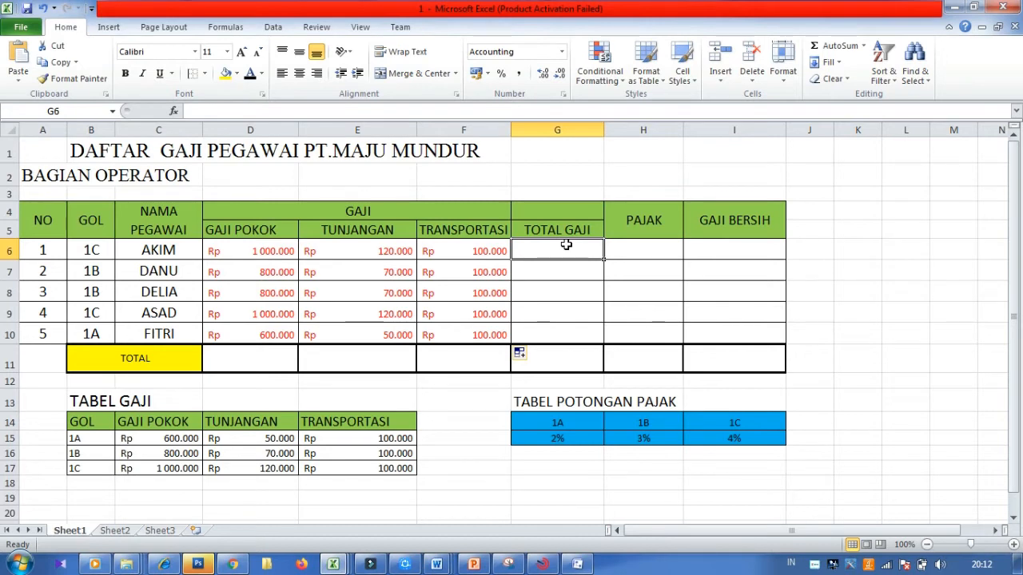
text(=)
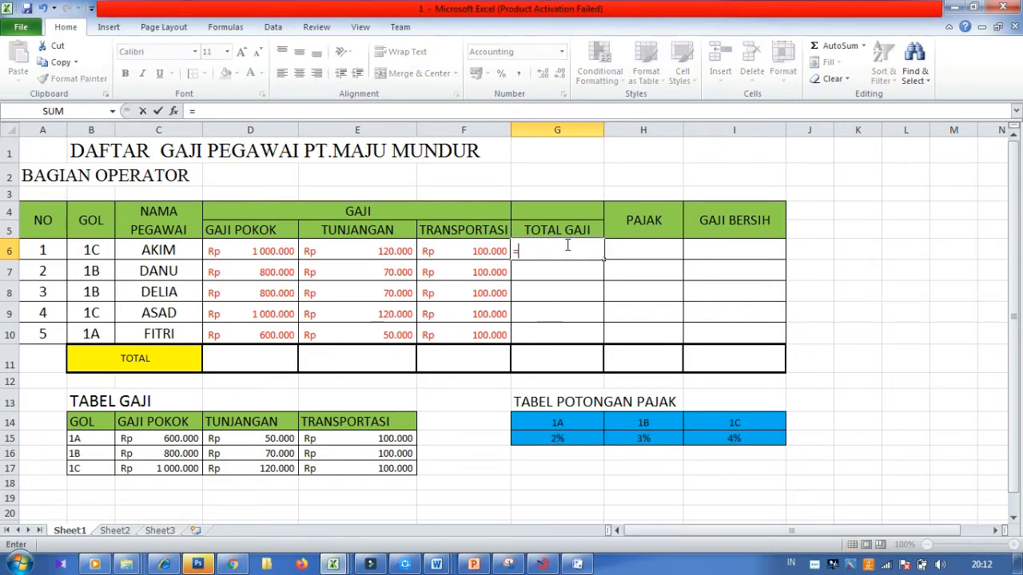
text(s)
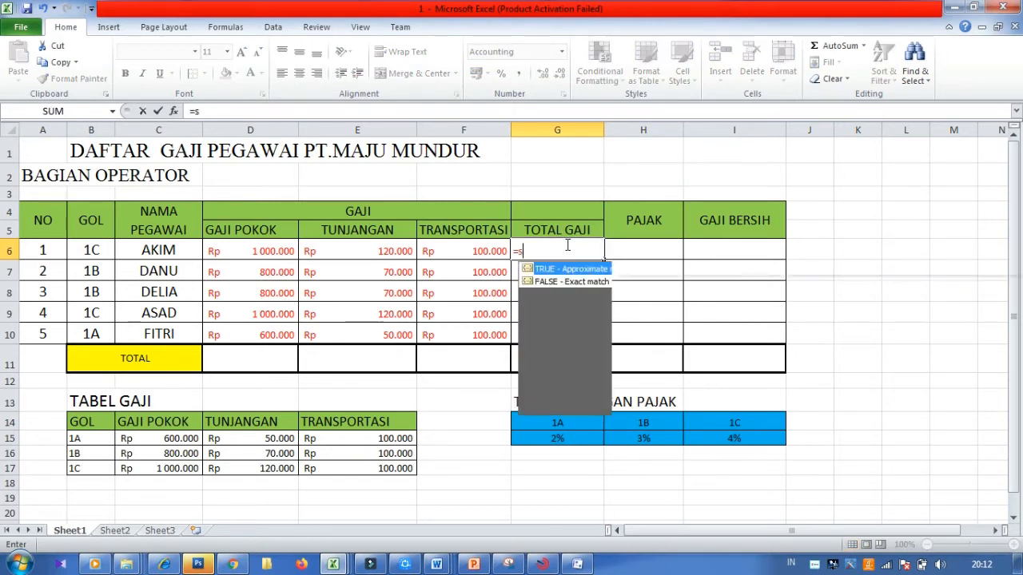
text(um)
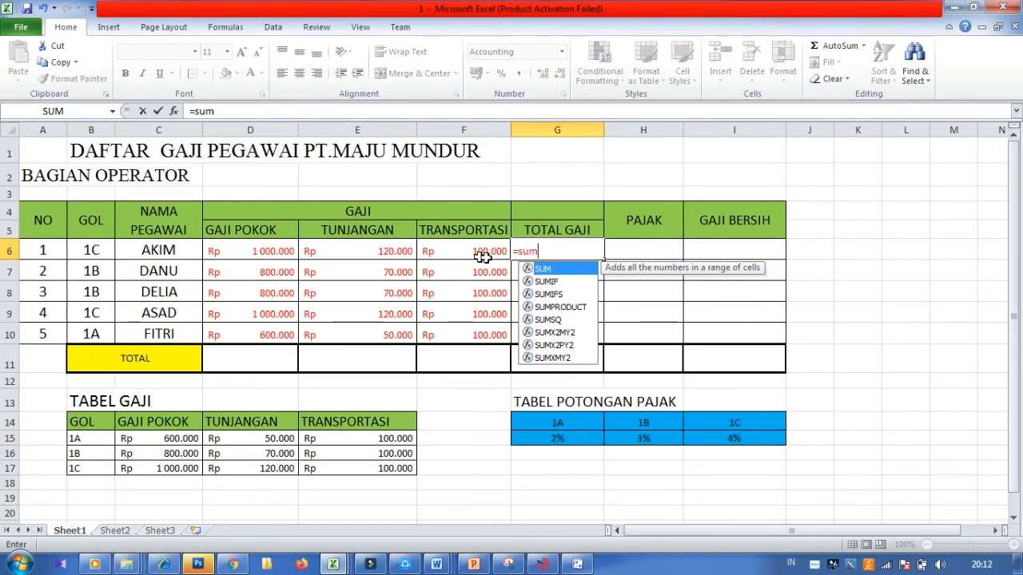
drag(251, 253, 384, 251)
click(549, 248)
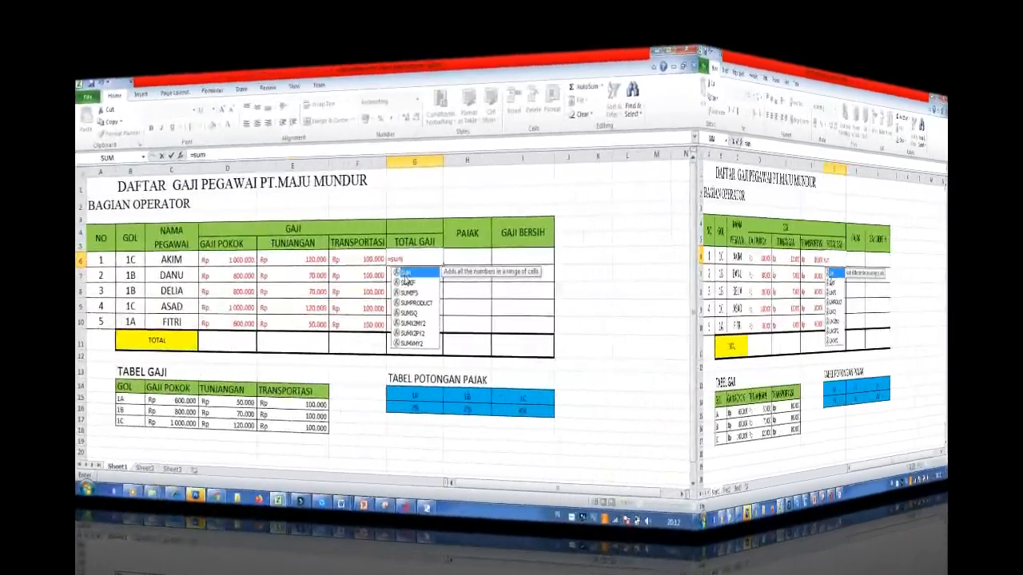
double_click(671, 272)
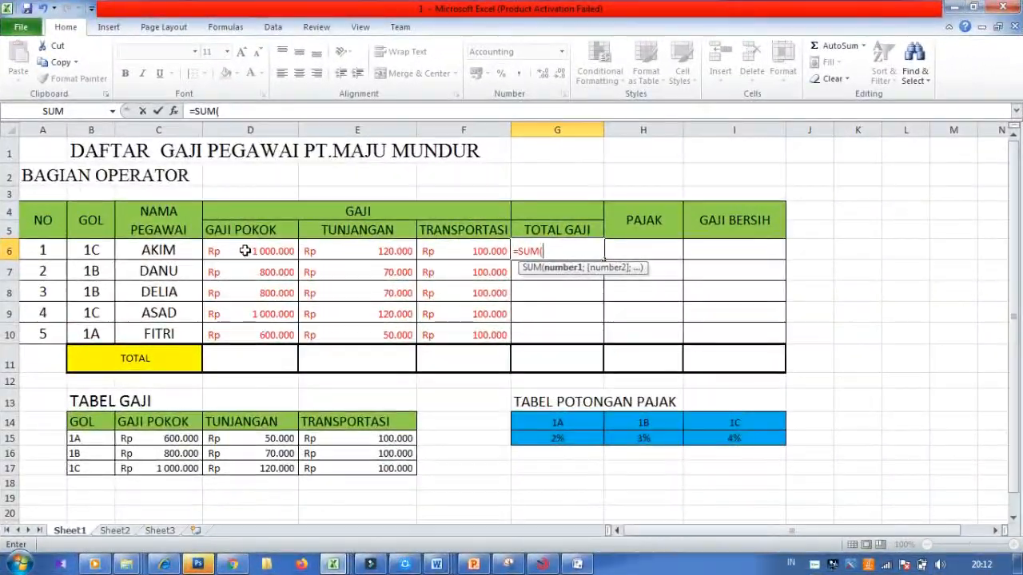
click(247, 251)
drag(284, 256, 466, 254)
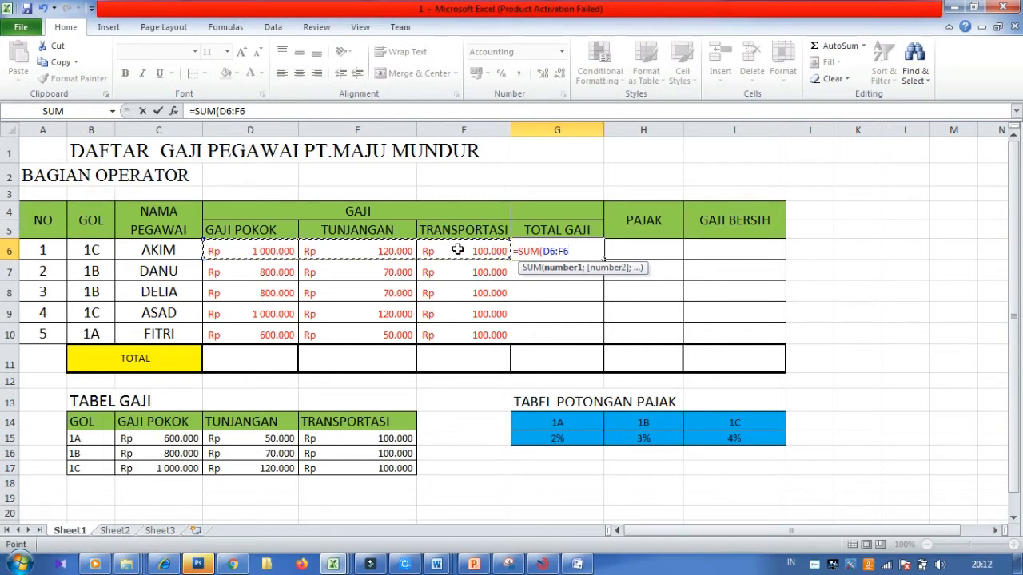
text())
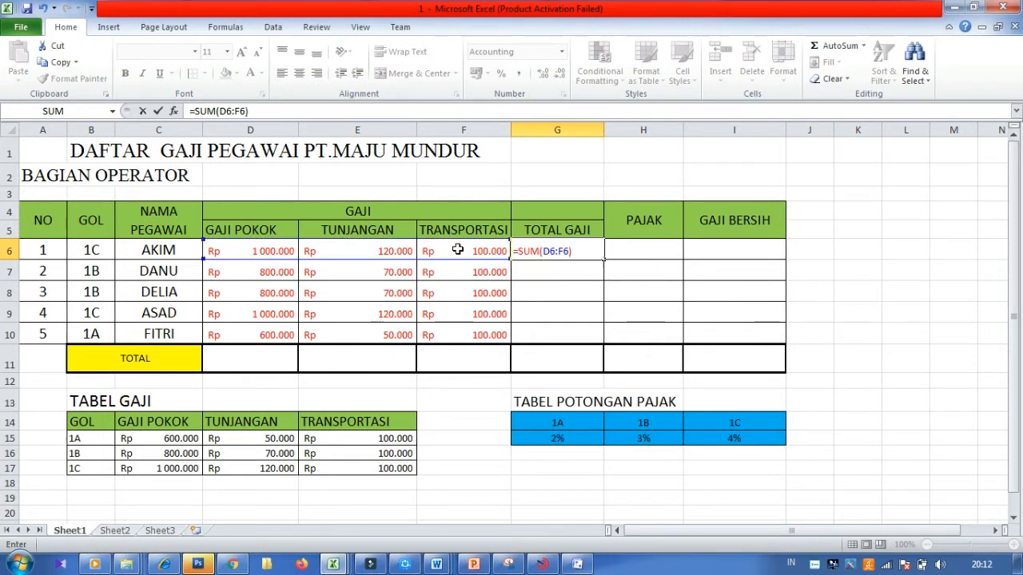
key(Return)
click(556, 252)
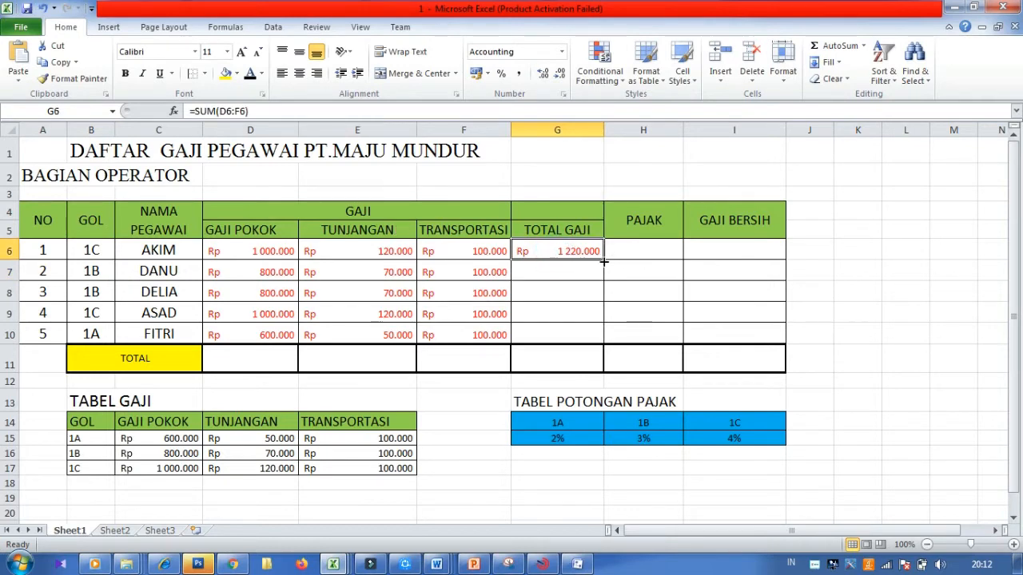
drag(604, 262, 596, 336)
Step: Start the PAJAK formula in H6 with =HLOOKUP(B6;$G$14:$I$15;2)* to look up the tax rate by GOL
click(642, 250)
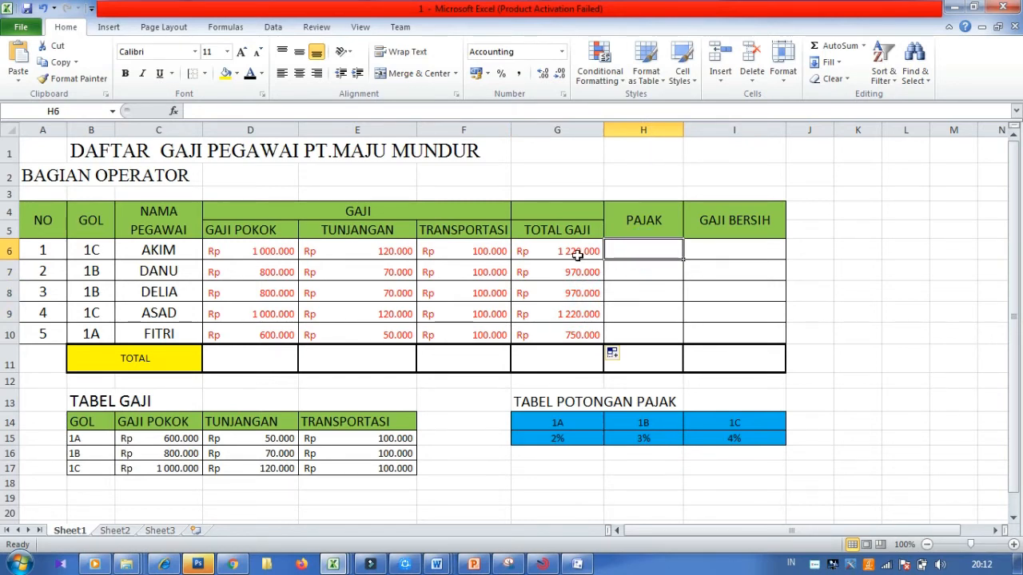
text(=)
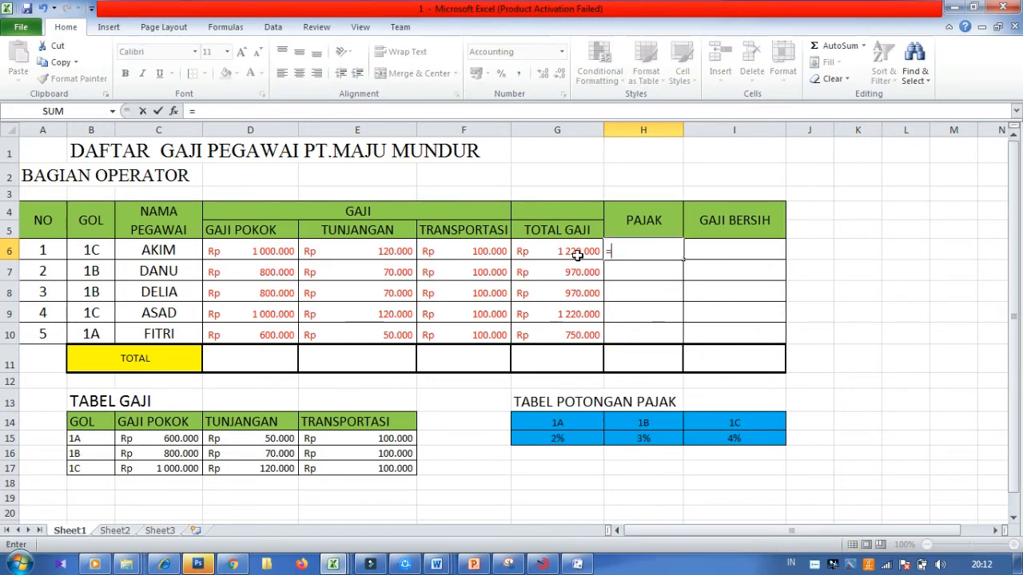
text(hlo)
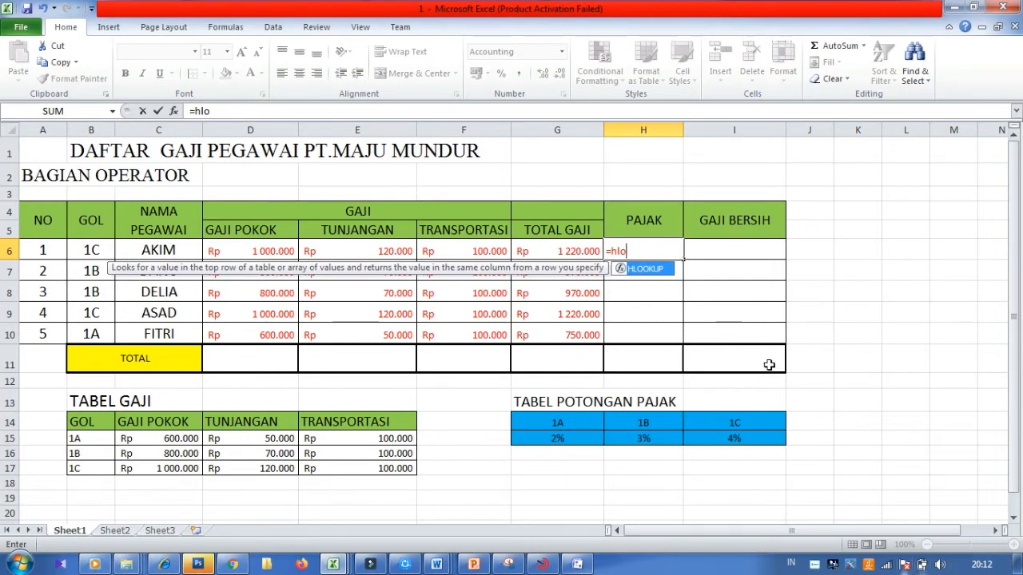
double_click(649, 269)
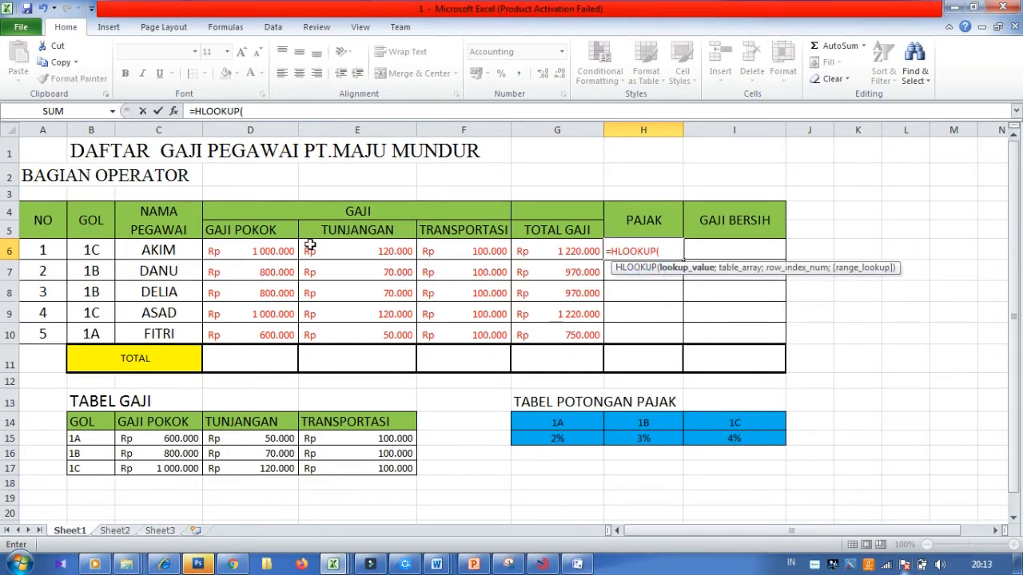
click(111, 249)
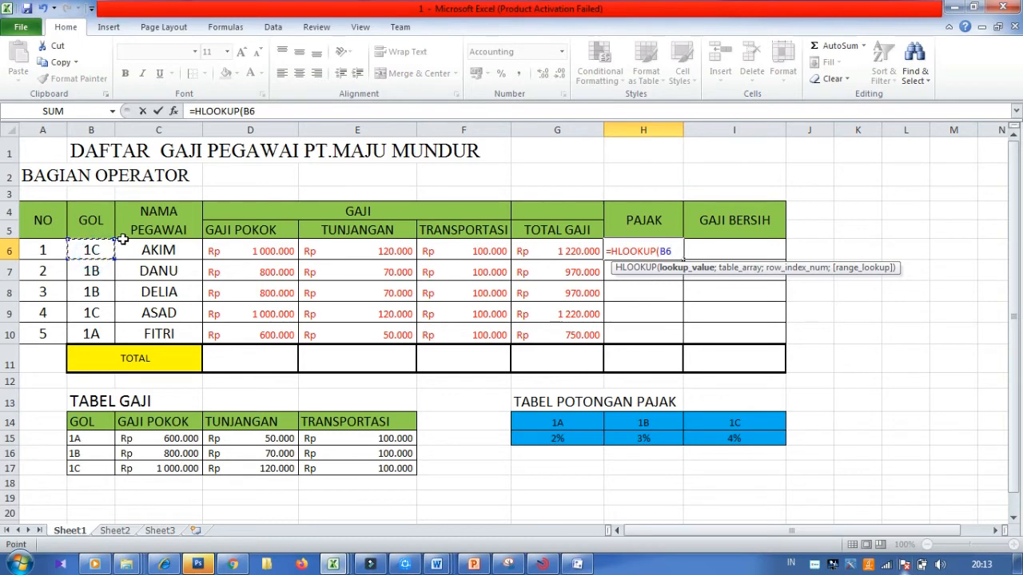
text(;)
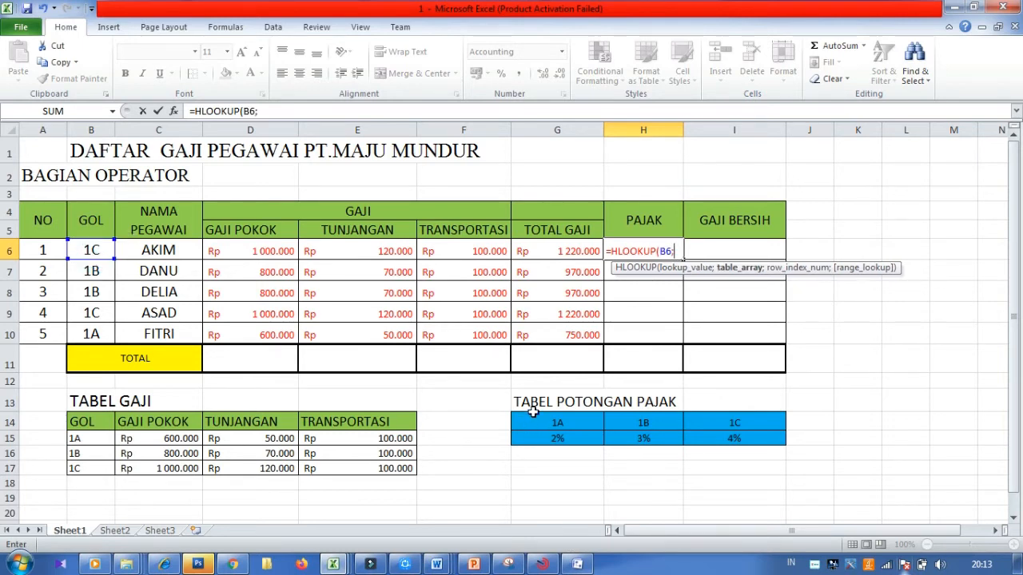
drag(544, 421, 719, 433)
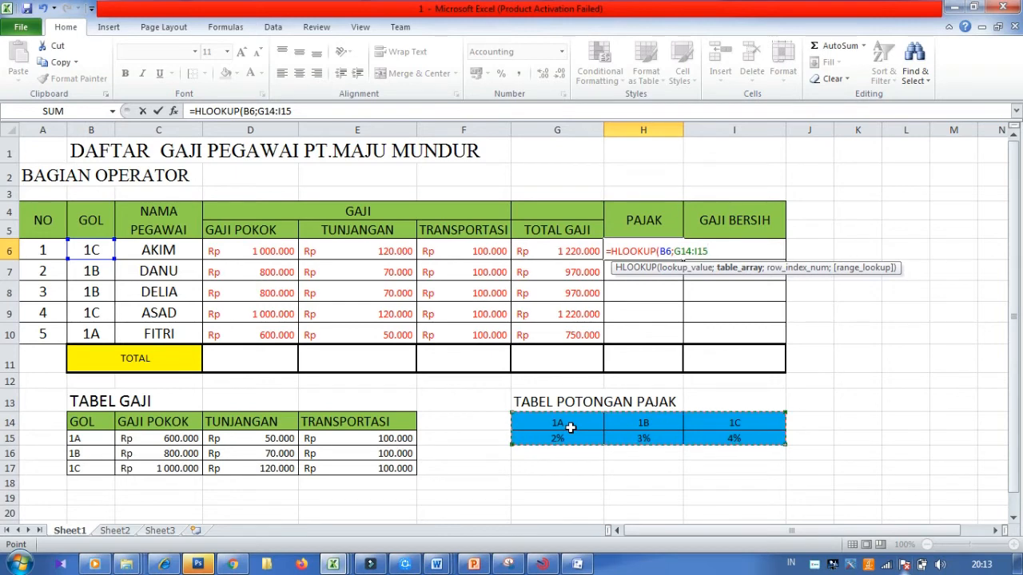
key(F4)
text(;2)
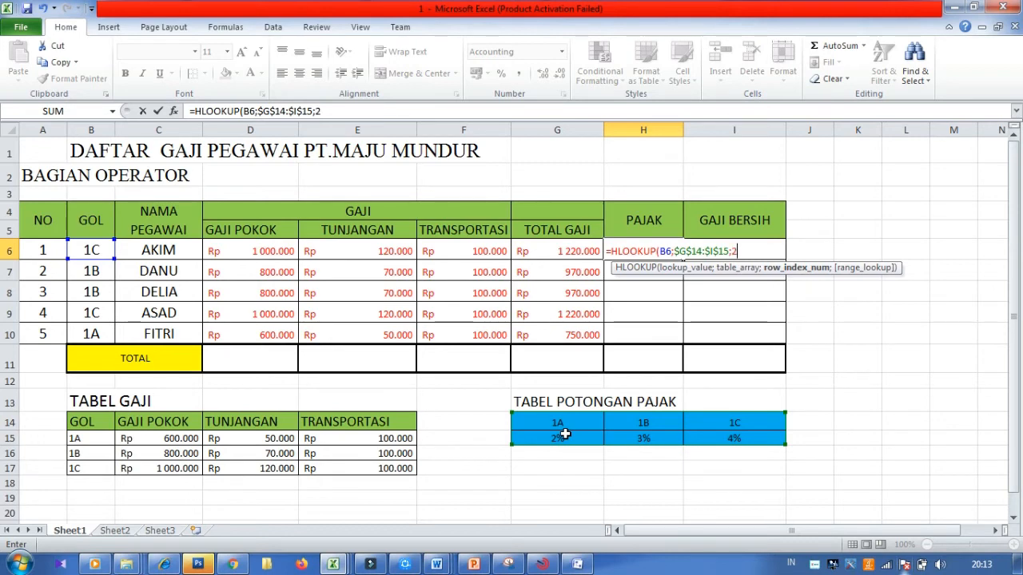
text(;)
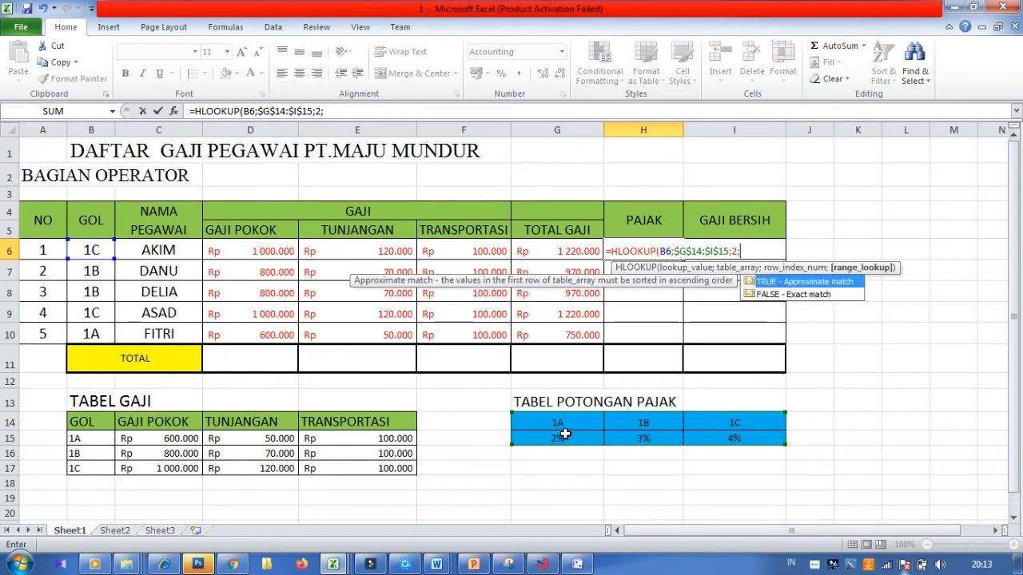
key(BackSpace)
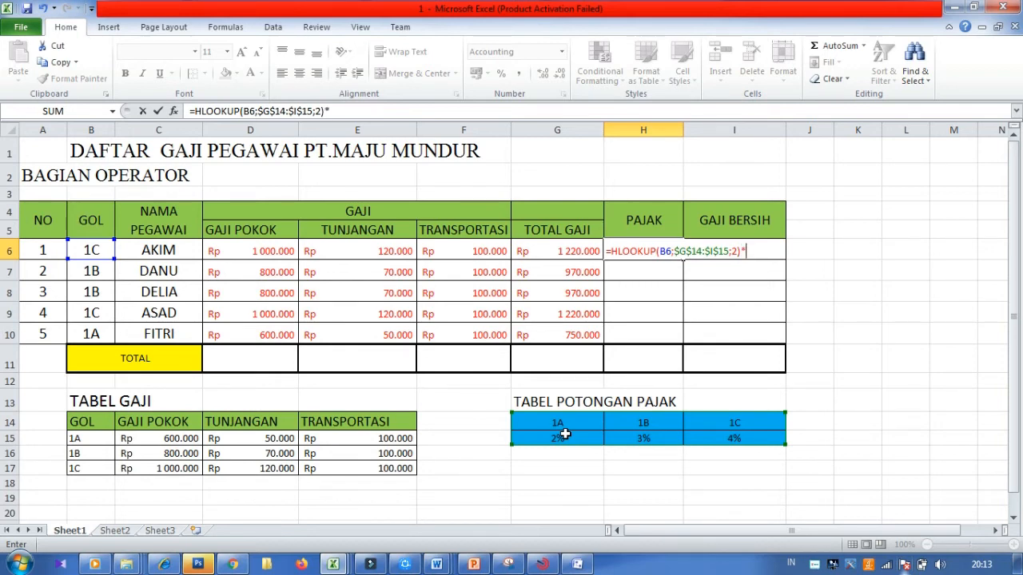
Step: Complete the PAJAK formula in H6 with D6 as the multiplier and fill it down through H10
click(278, 250)
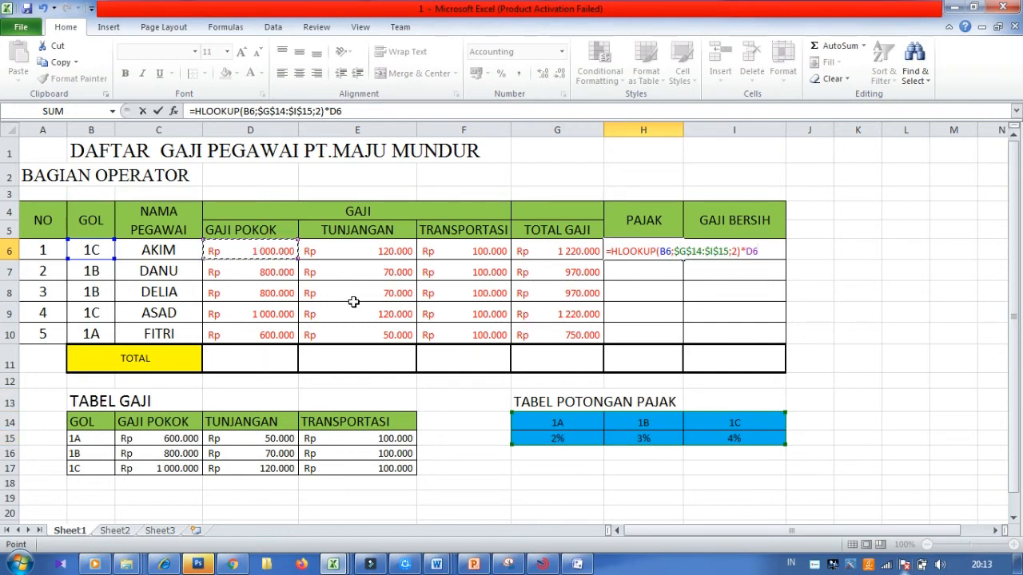
key(Return)
click(650, 251)
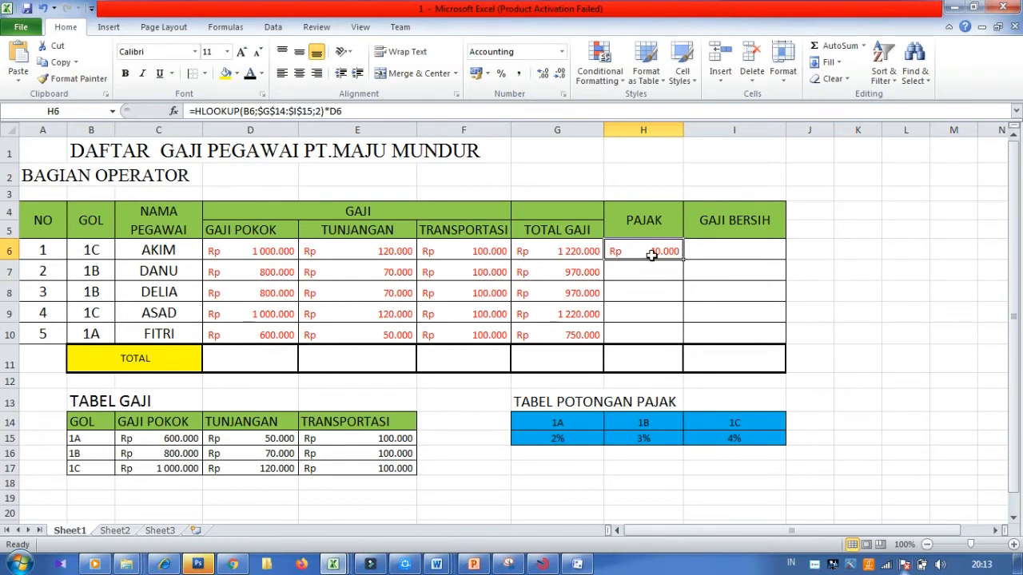
drag(684, 257, 687, 336)
Step: Enter =G6-H6 in I6 for GAJI BERSIH and fill it down through I10
click(706, 255)
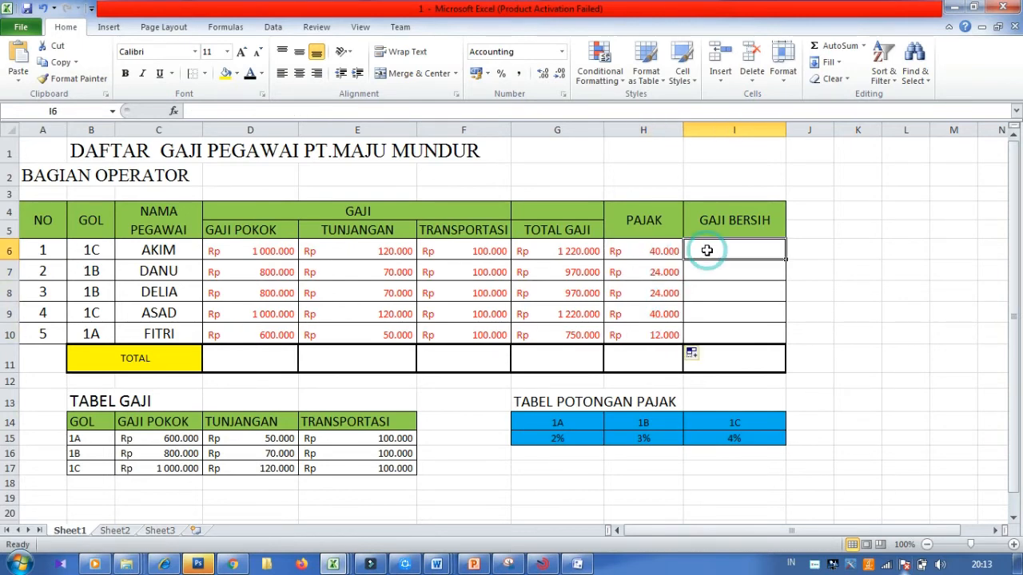
text(=)
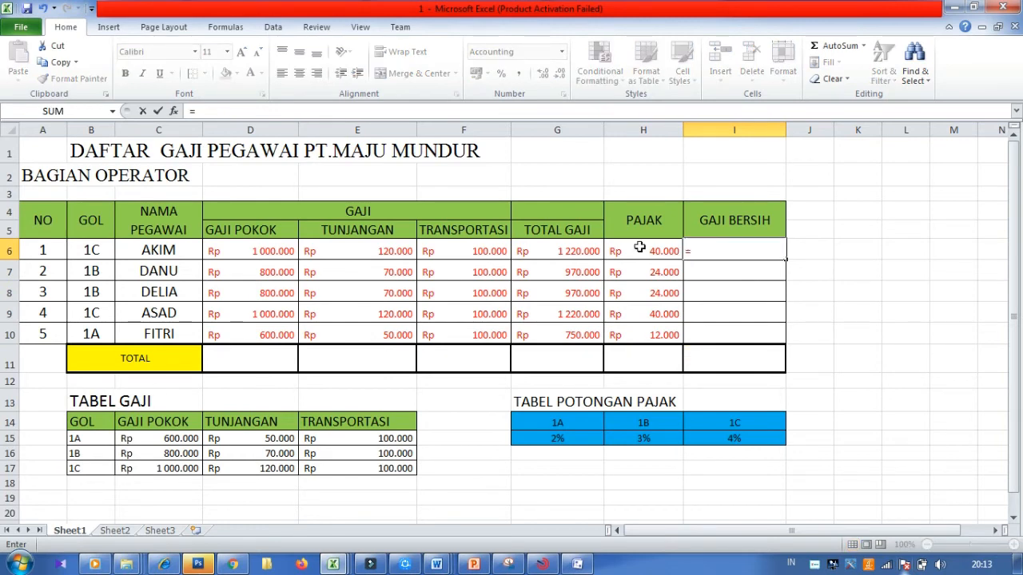
click(583, 246)
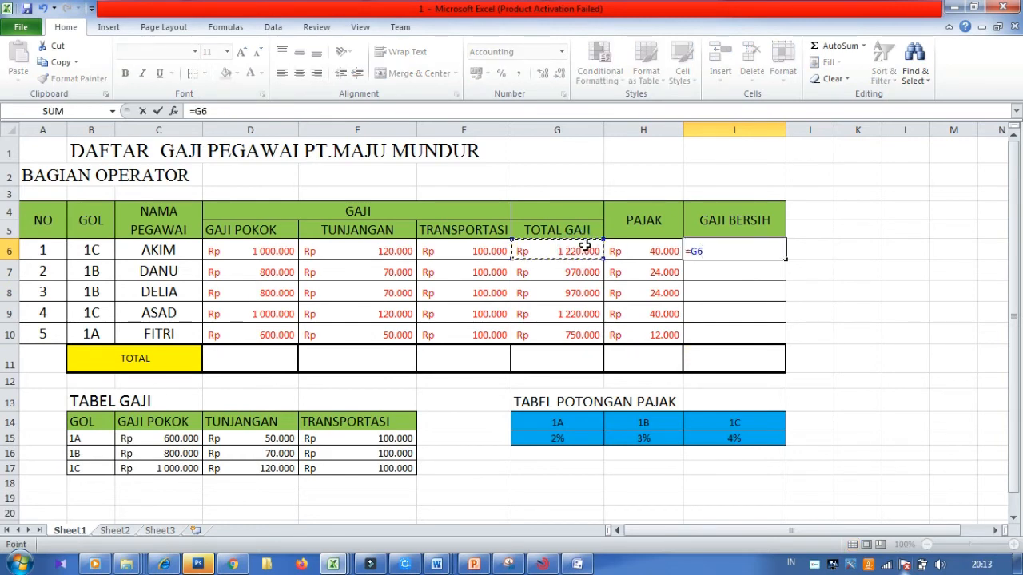
text(-)
click(651, 249)
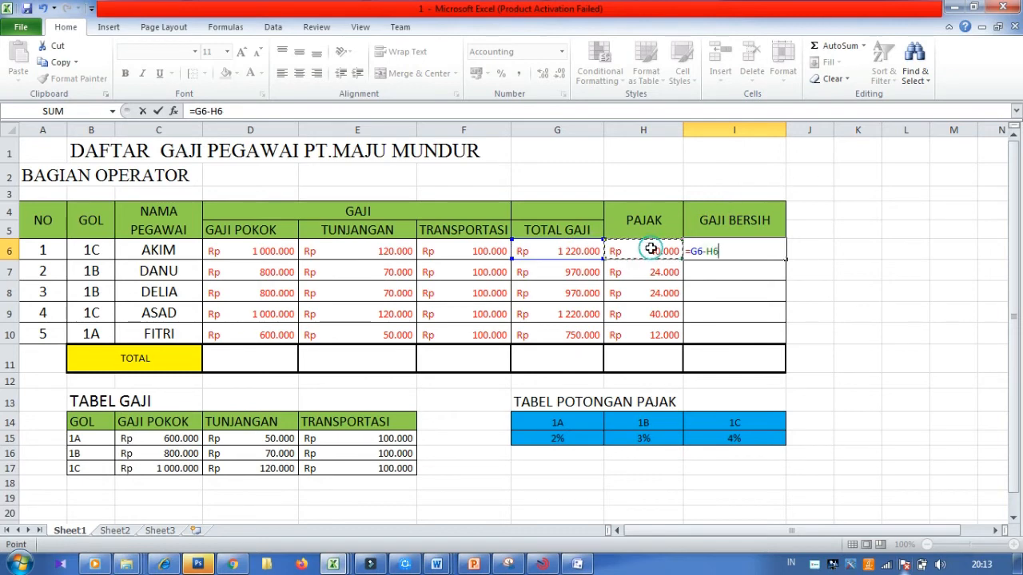
key(Return)
click(767, 250)
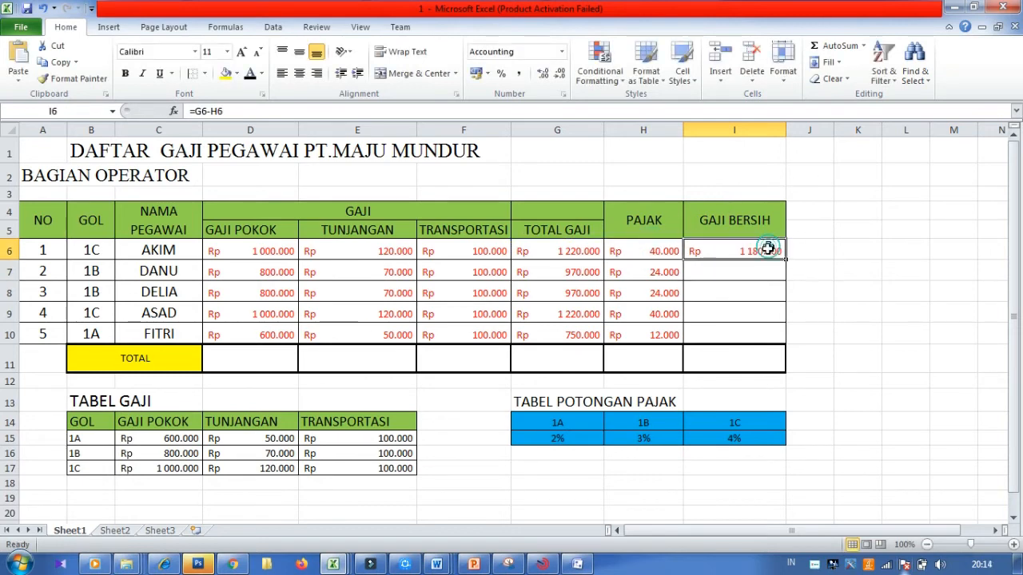
drag(787, 260, 779, 344)
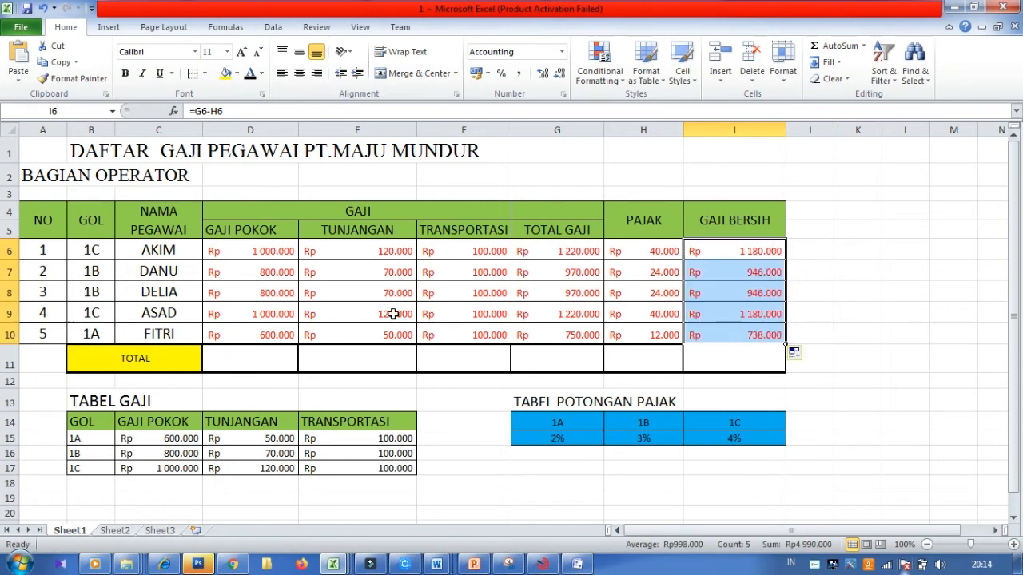
Step: Enter =SUM(D6:D10) in D11 of the TOTAL row and fill it across through I11
click(265, 362)
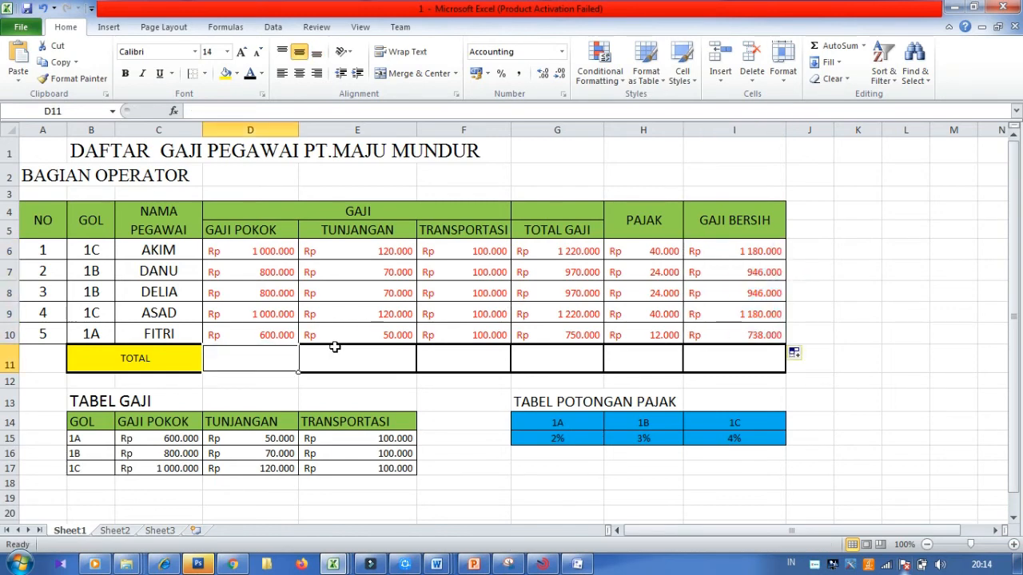
text(=sum)
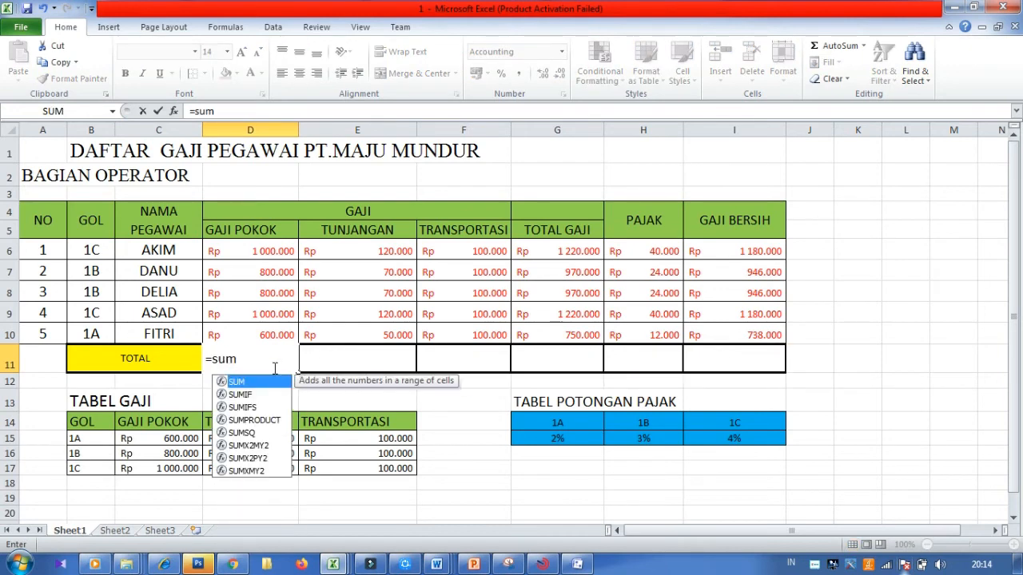
double_click(273, 385)
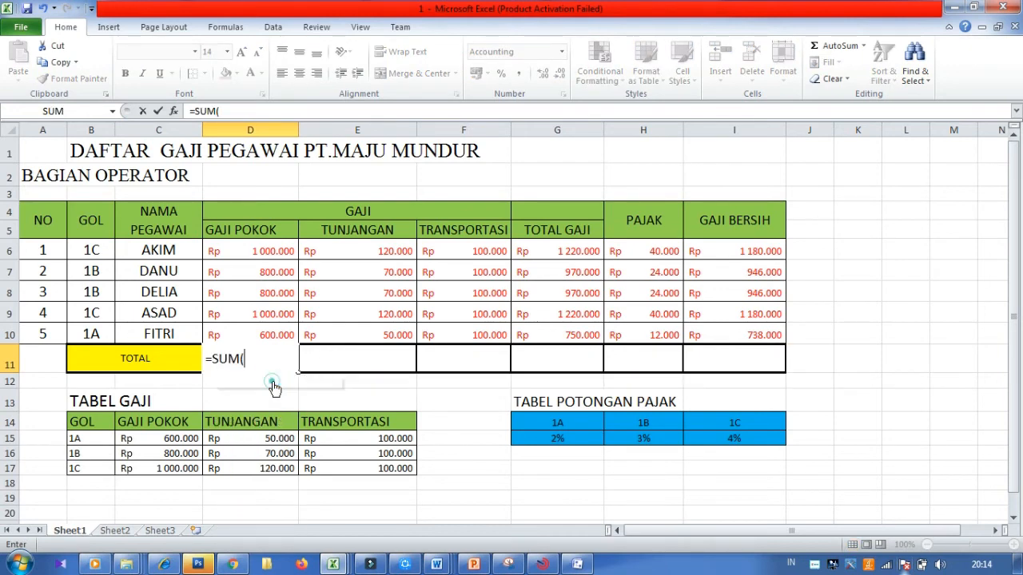
click(261, 251)
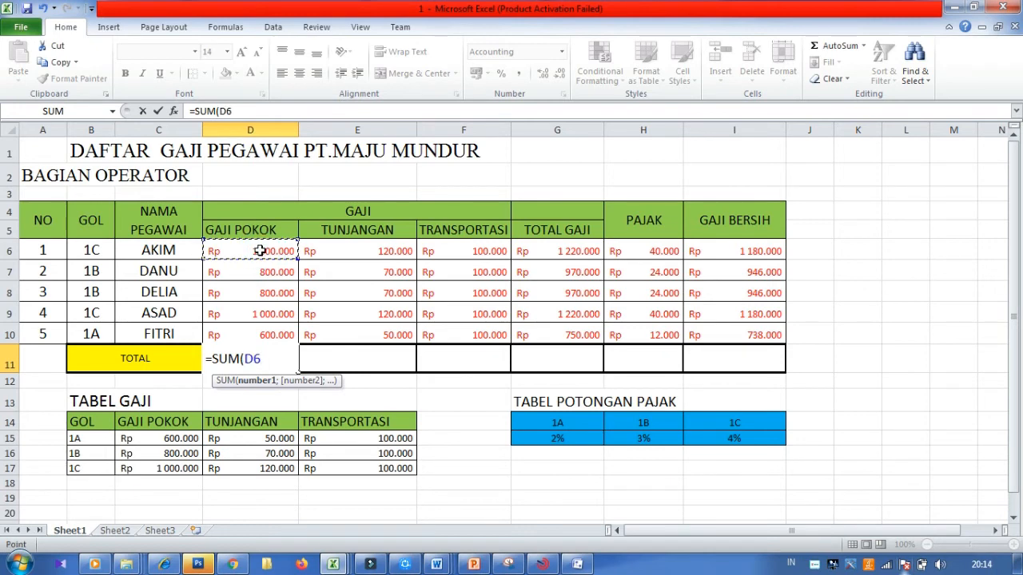
drag(260, 253, 282, 334)
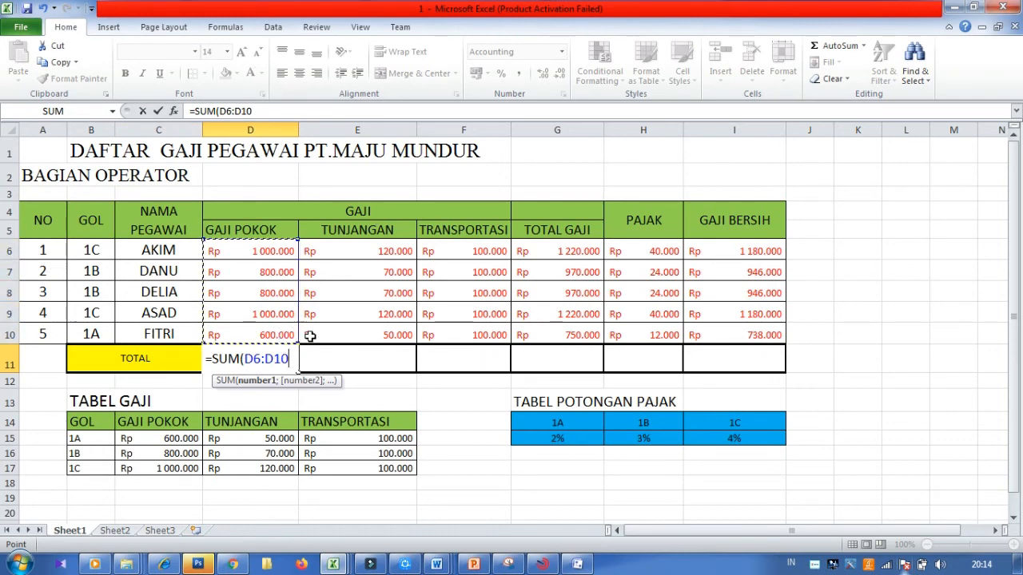
text())
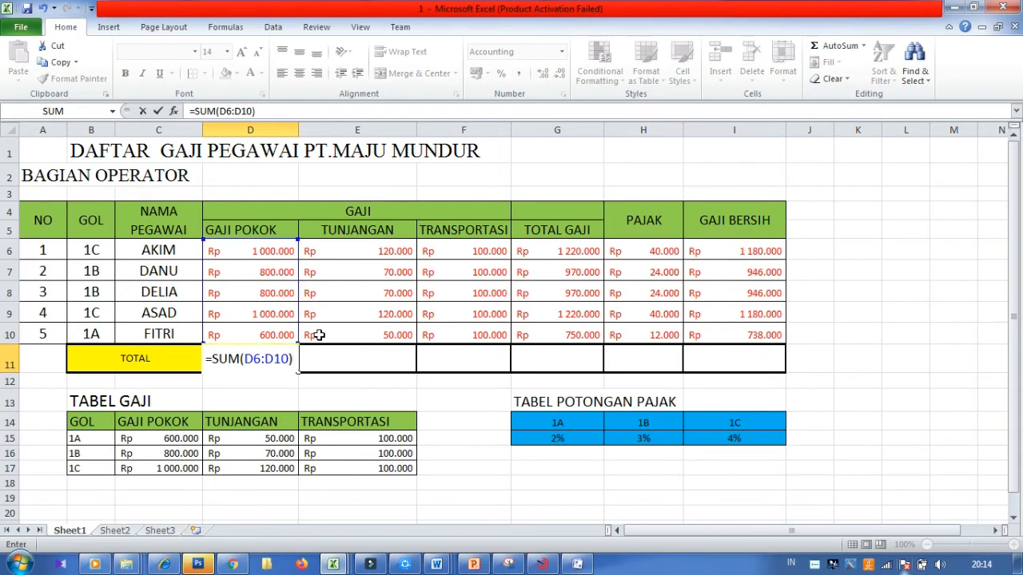
key(Return)
click(308, 366)
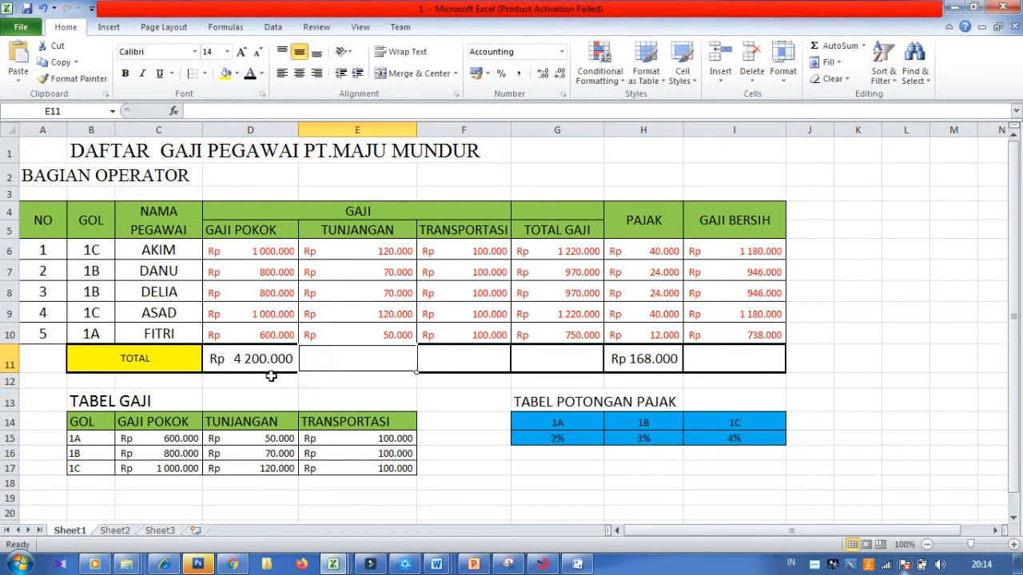
click(269, 366)
drag(298, 370, 769, 367)
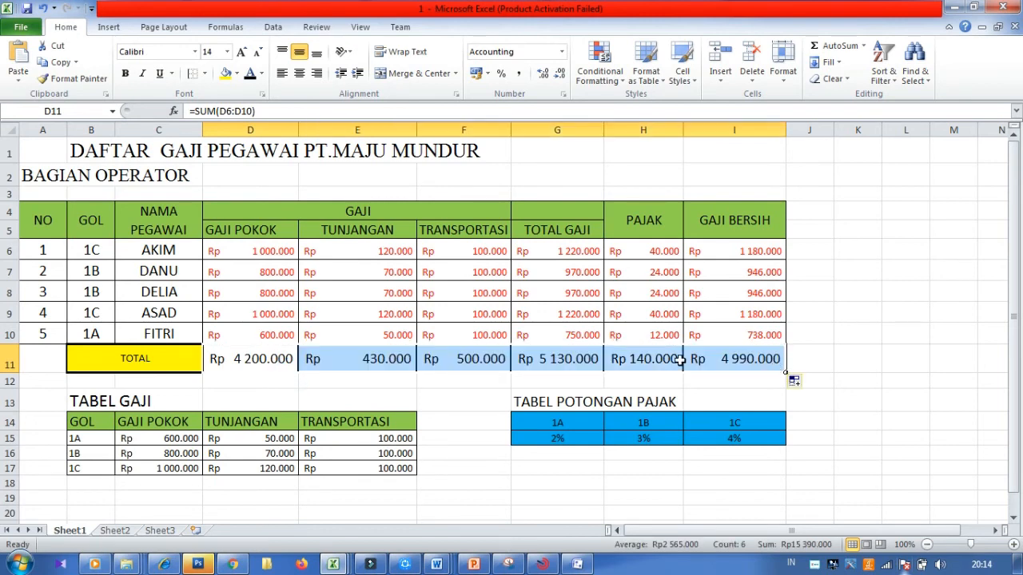
click(247, 354)
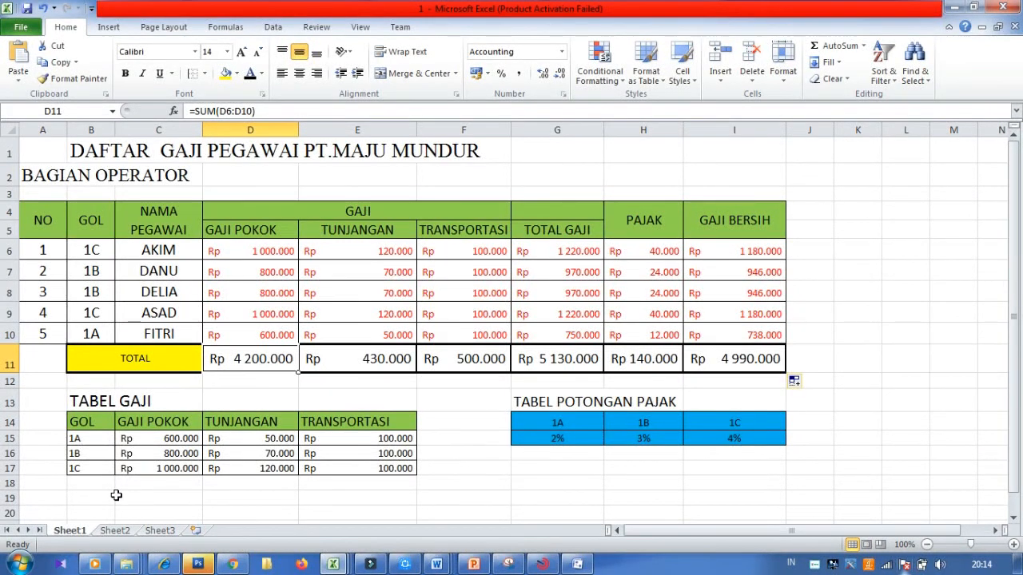
click(116, 497)
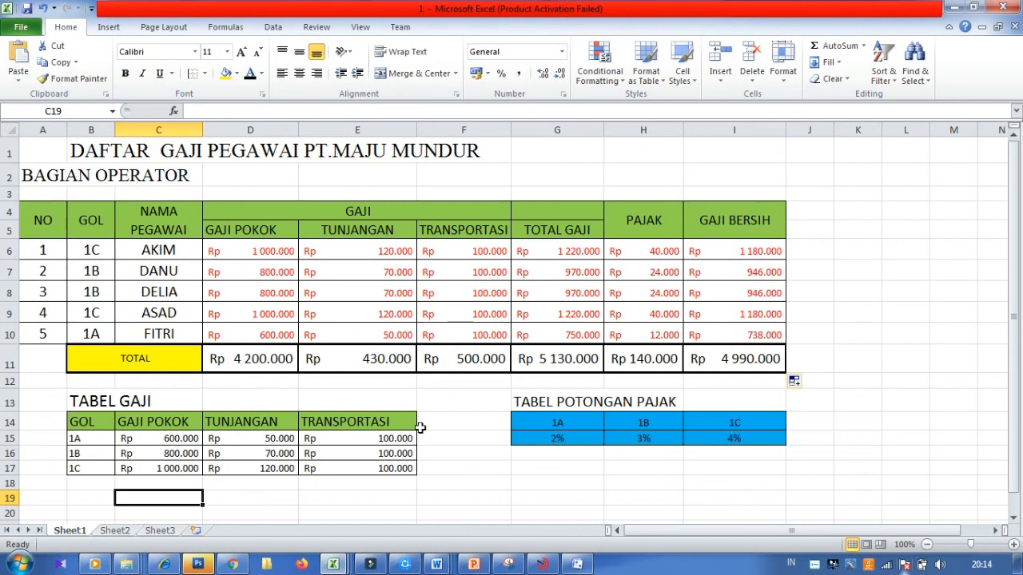
scroll(152, 475, down, 1)
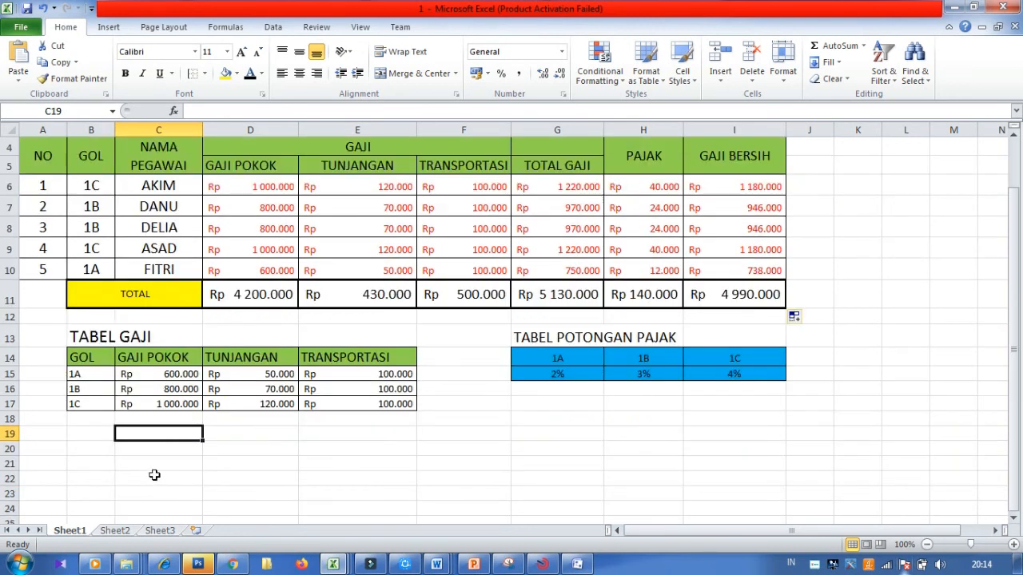
scroll(154, 475, up, 1)
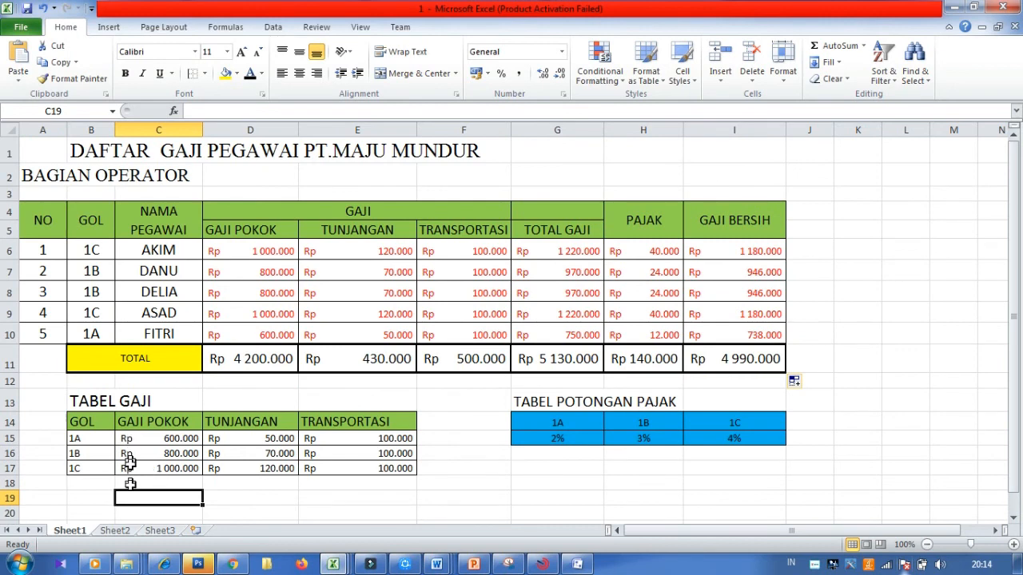